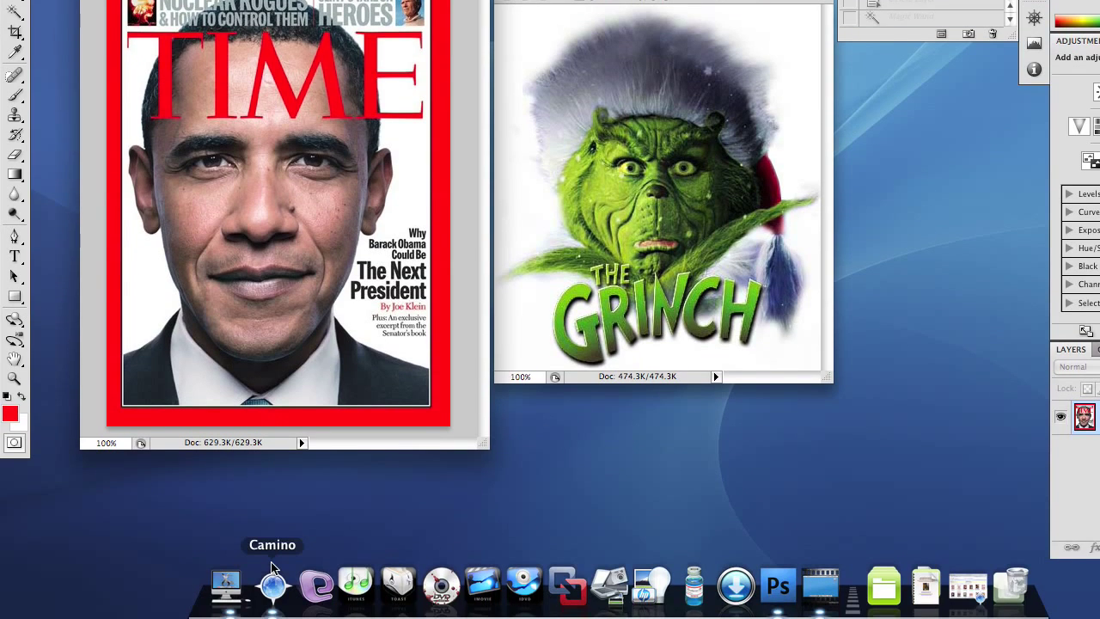
Close the browser showing TIME cover search results and choose the Magic Wand in Photoshop.
click(271, 569)
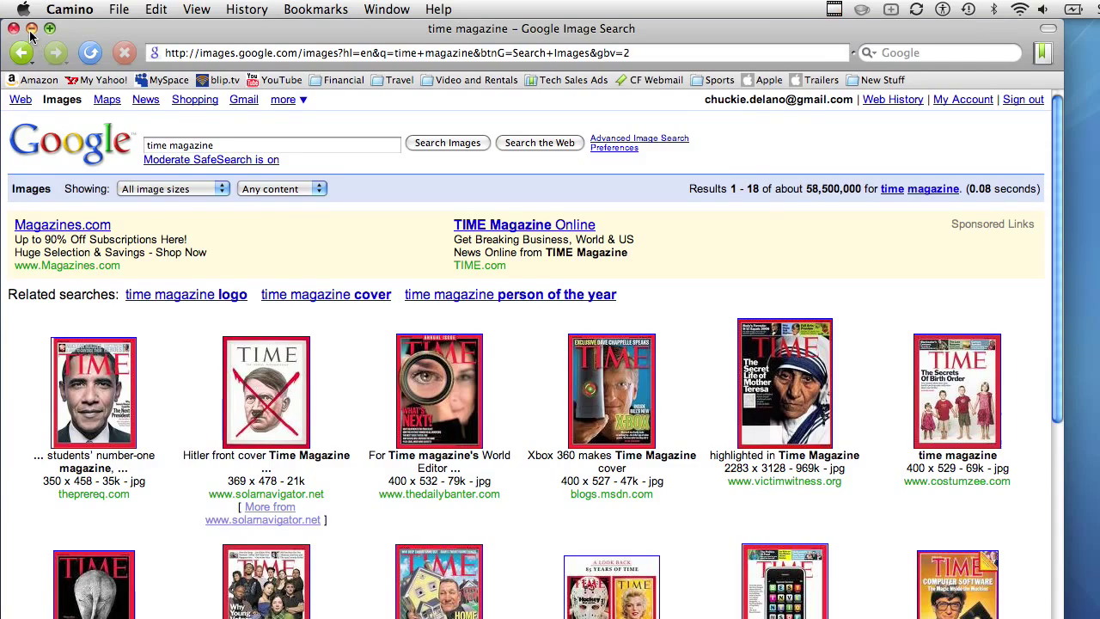
click(13, 29)
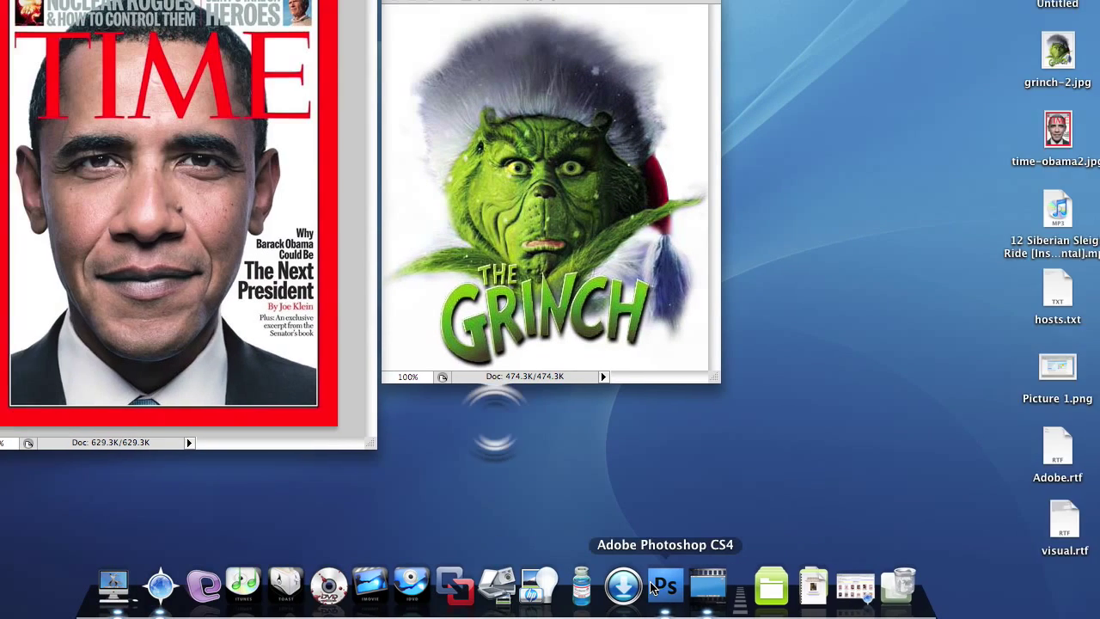
click(640, 586)
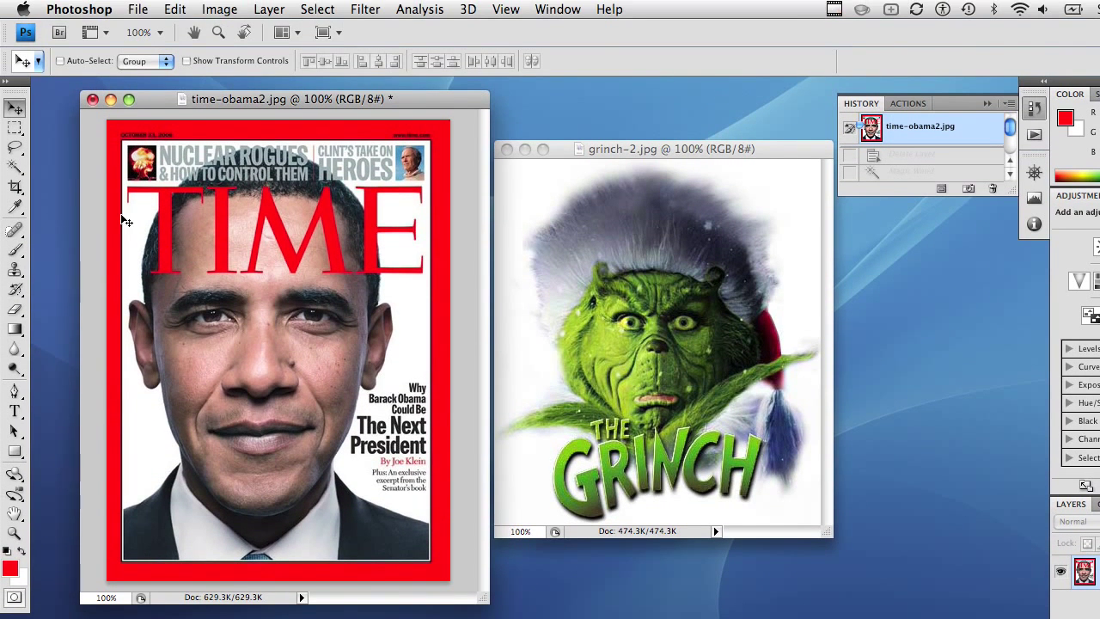
click(15, 168)
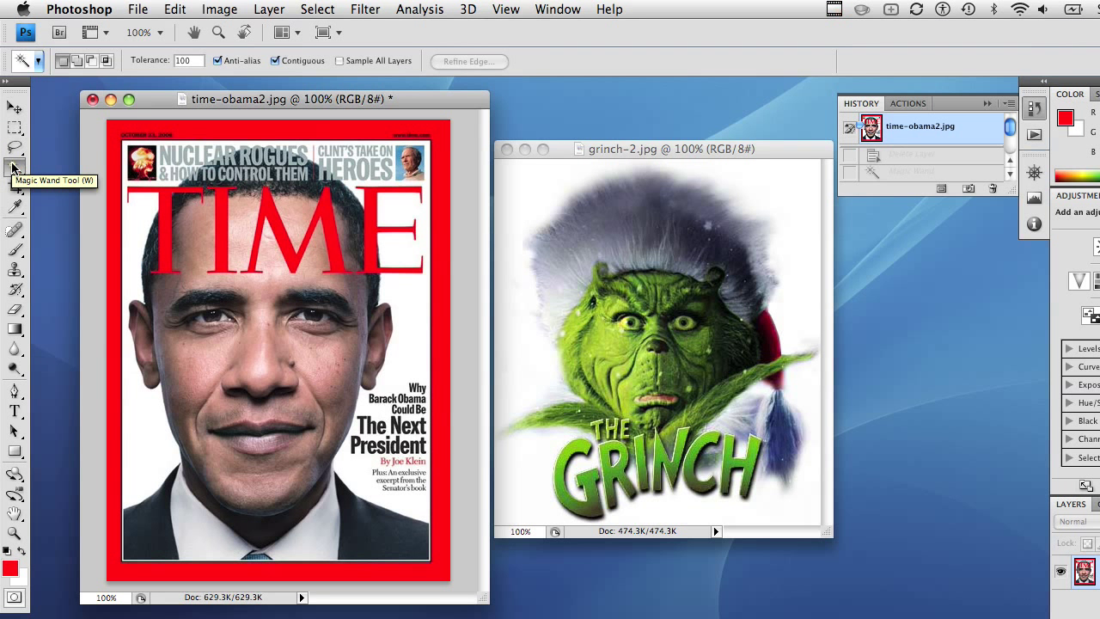
click(14, 167)
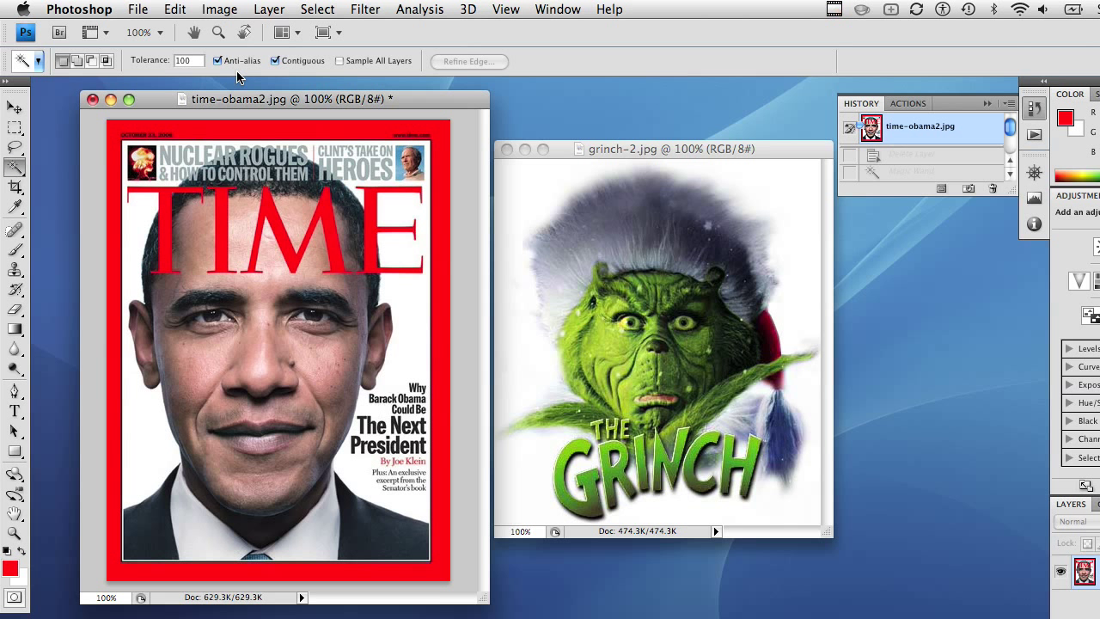
Magic-Wand select the red T, I, M, E letters and the red cover border together.
click(166, 215)
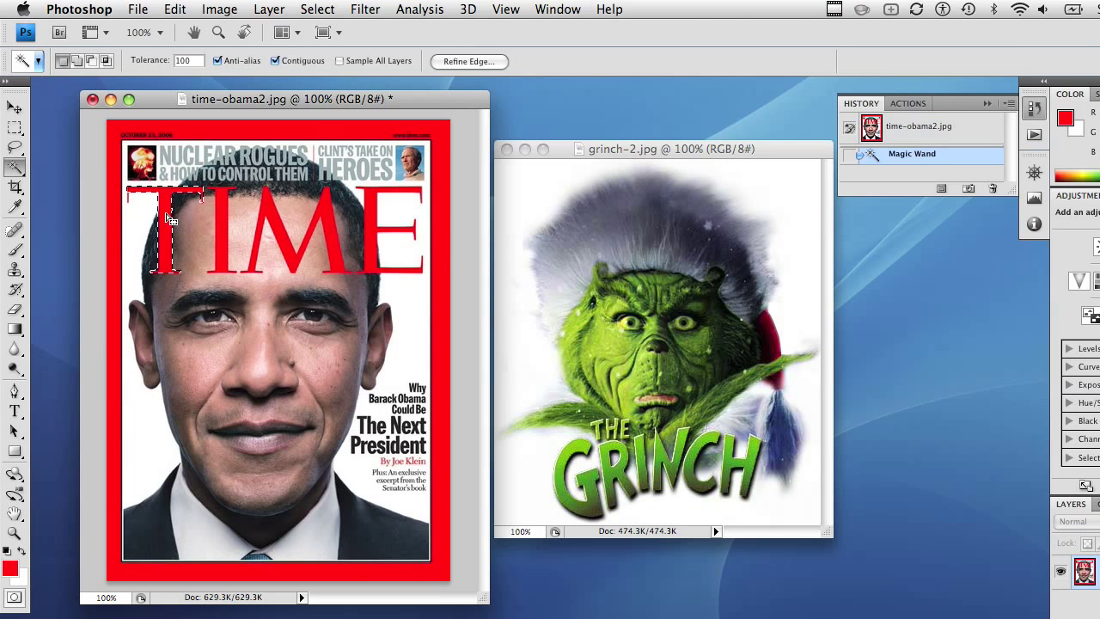
key(shift)
click(221, 221)
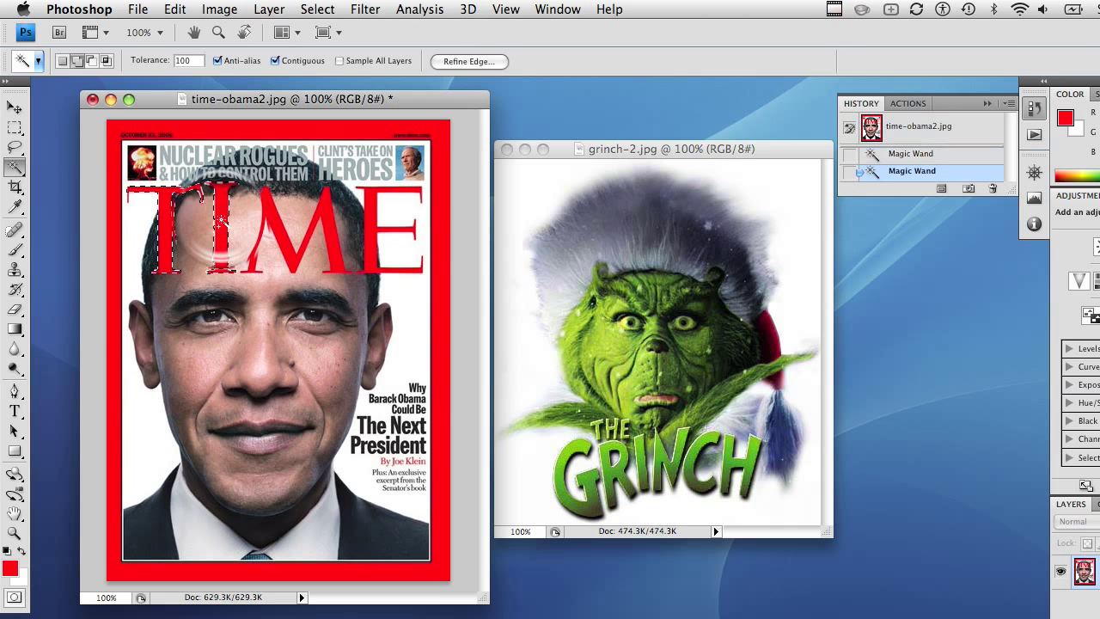
click(273, 219)
click(400, 227)
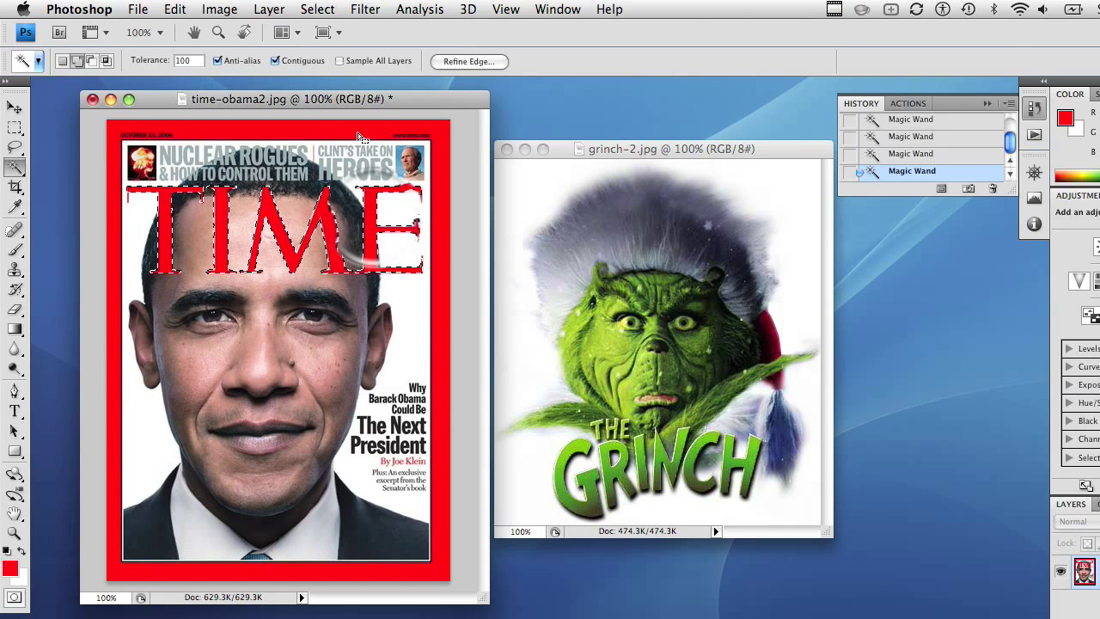
click(360, 134)
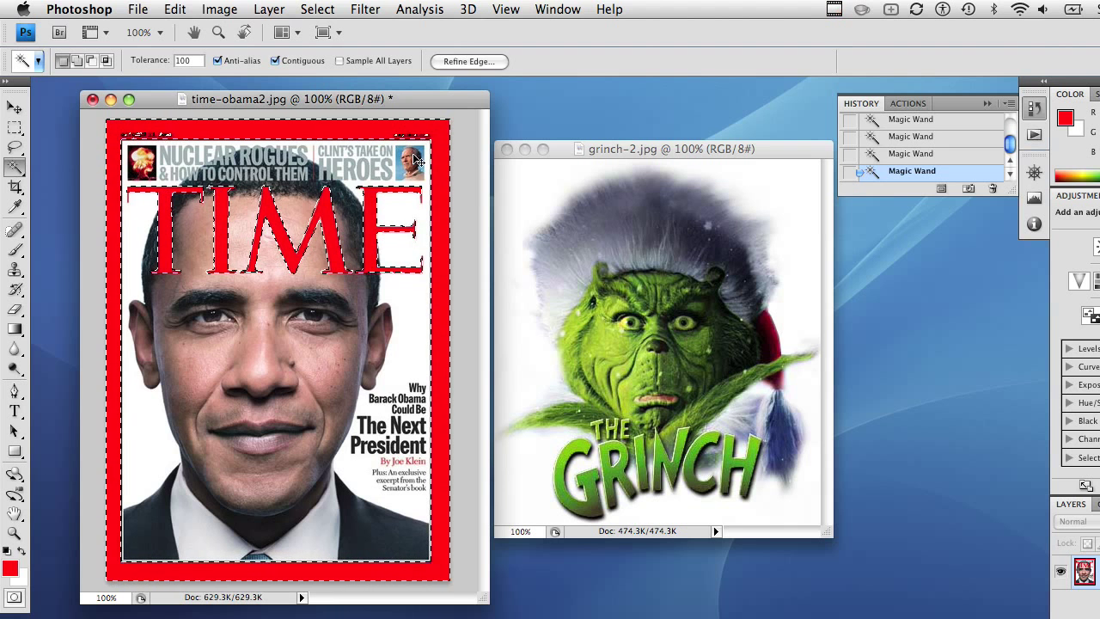
Copy the selected title and border to a new layer and hide the Background photo.
key(ctrl+j)
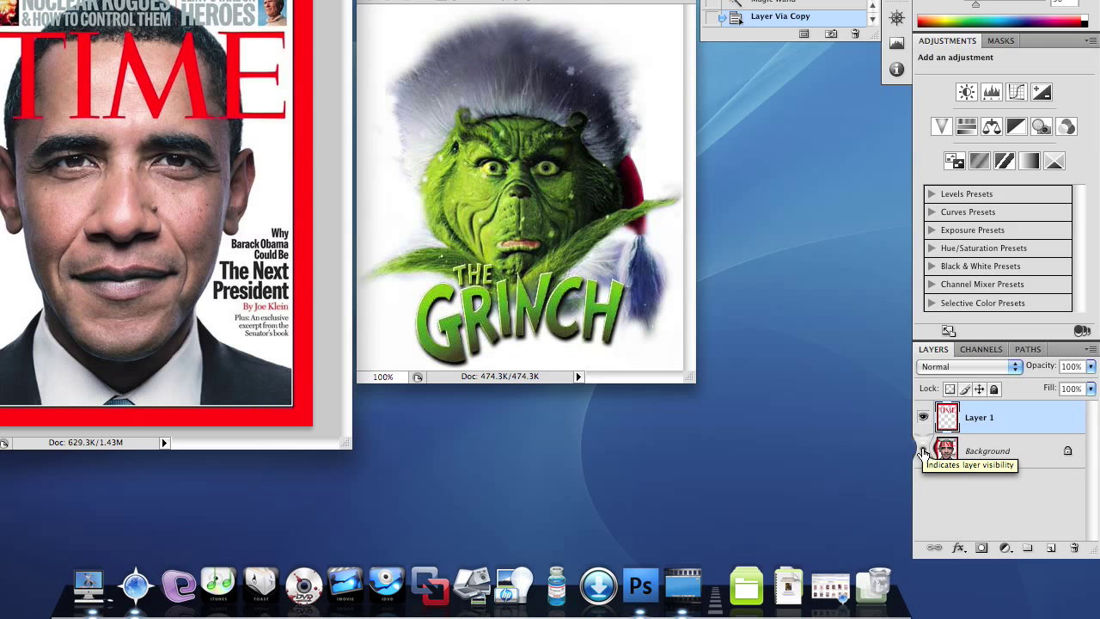
click(923, 453)
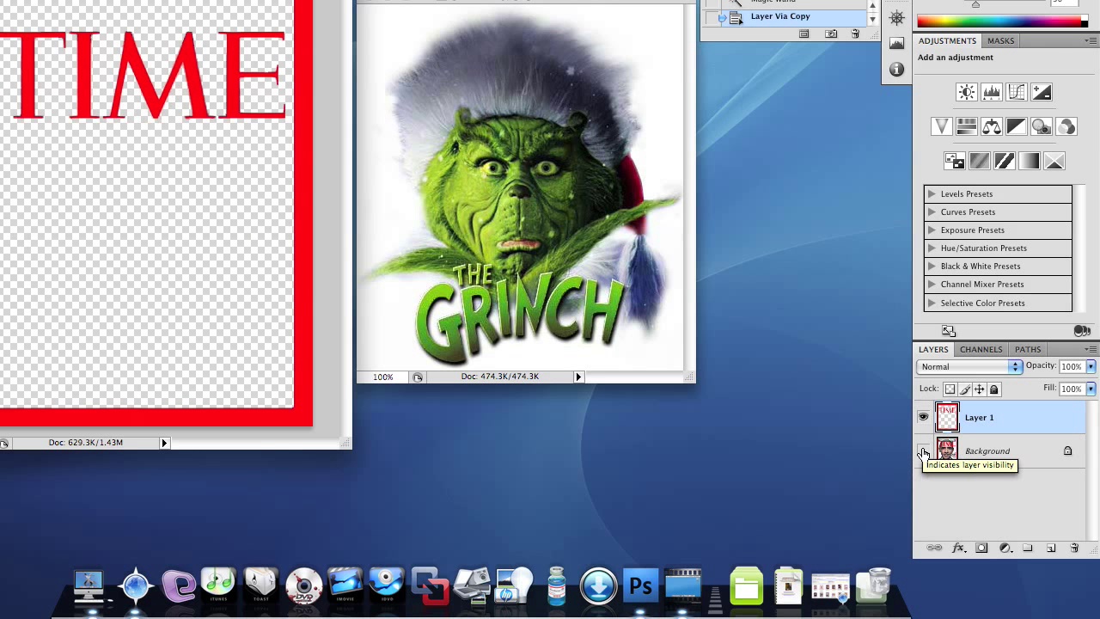
click(923, 453)
click(923, 453)
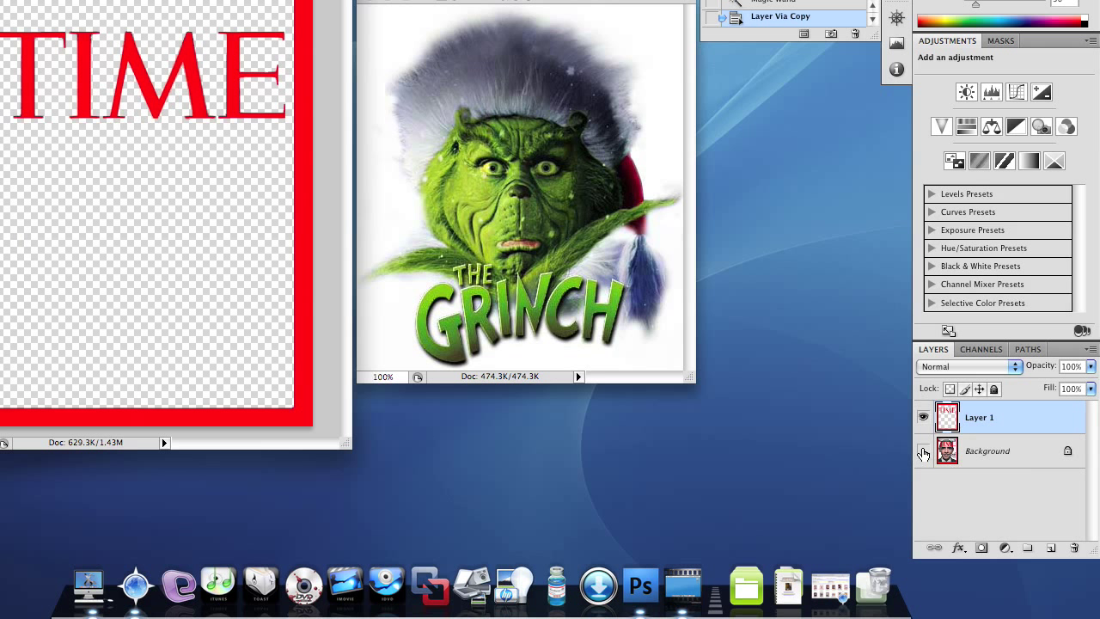
Convert the Background into Layer 0 and delete it.
click(1002, 452)
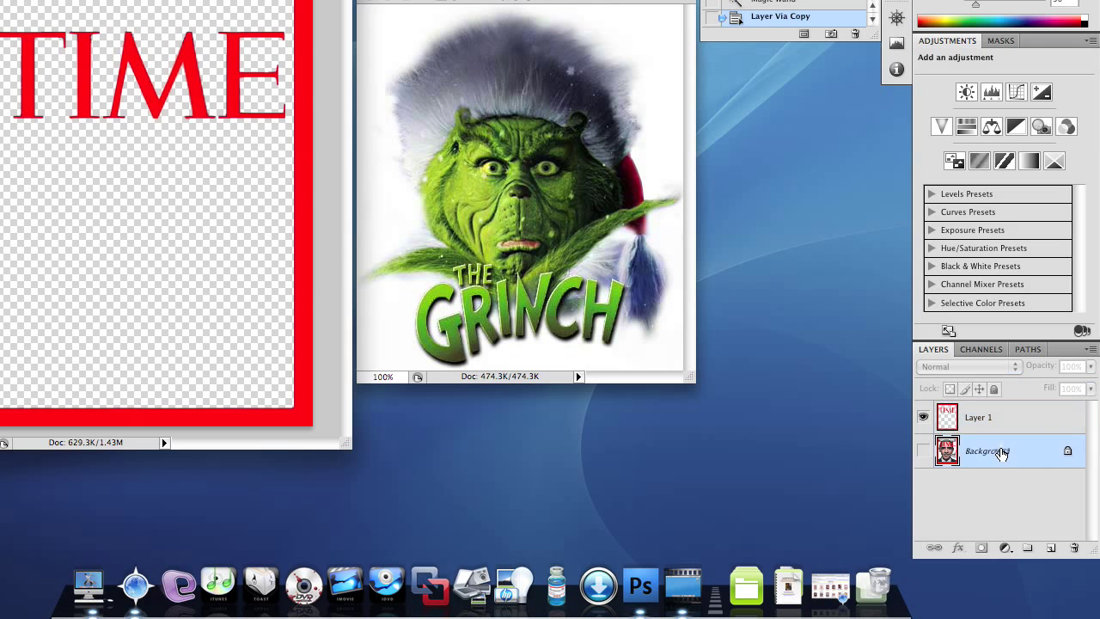
double_click(1002, 452)
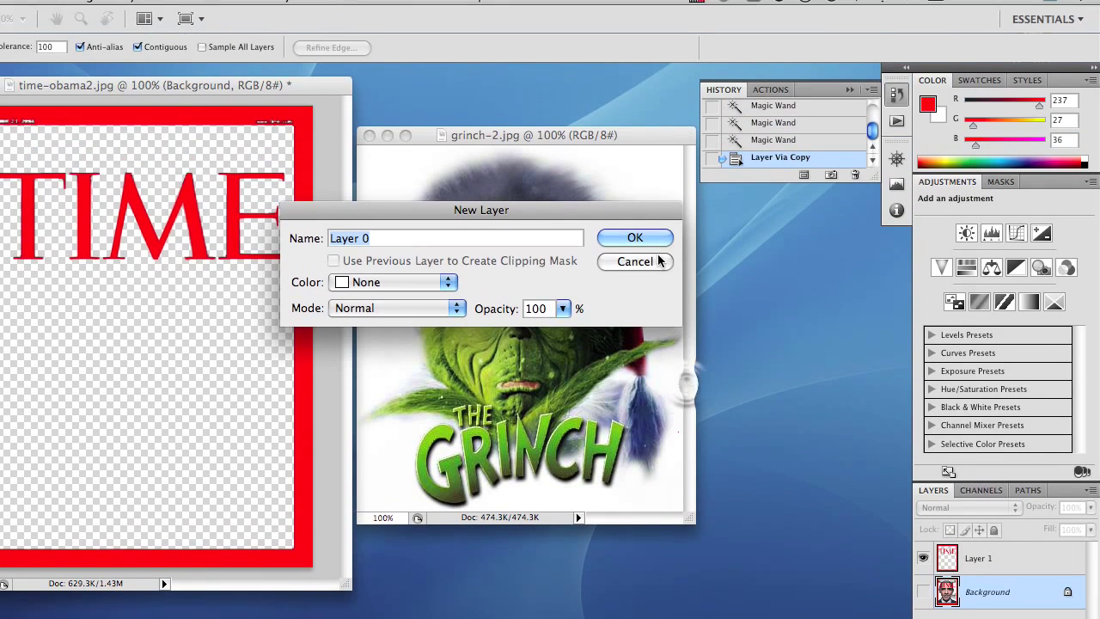
click(657, 238)
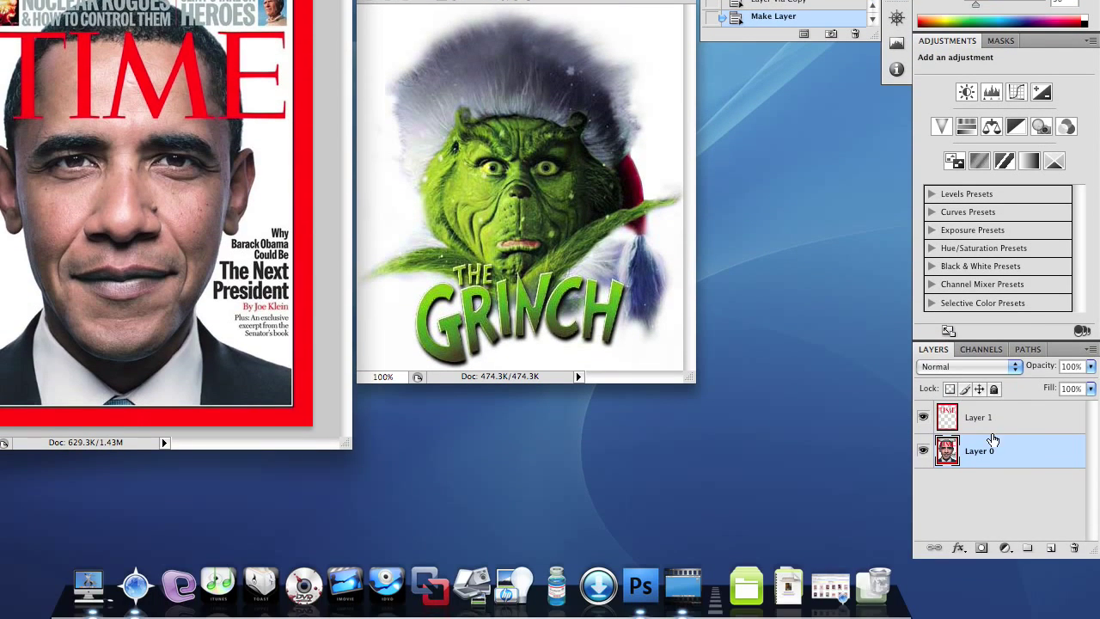
drag(992, 440, 1074, 547)
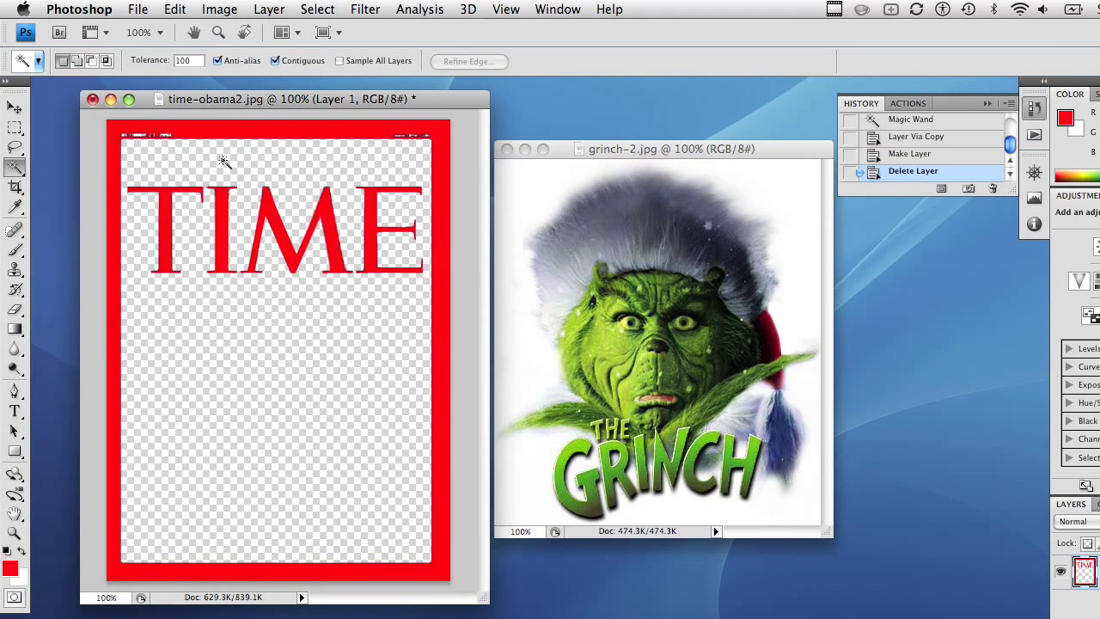
Sample the cover's red as foreground color and marquee-select the strip along the top edge.
click(14, 208)
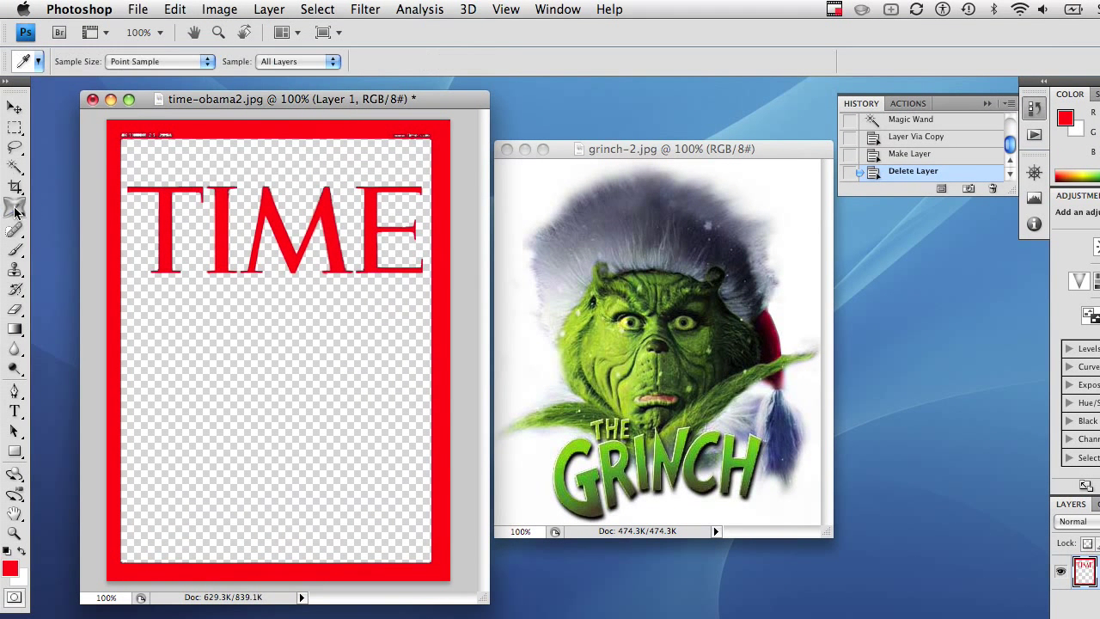
click(119, 171)
click(17, 127)
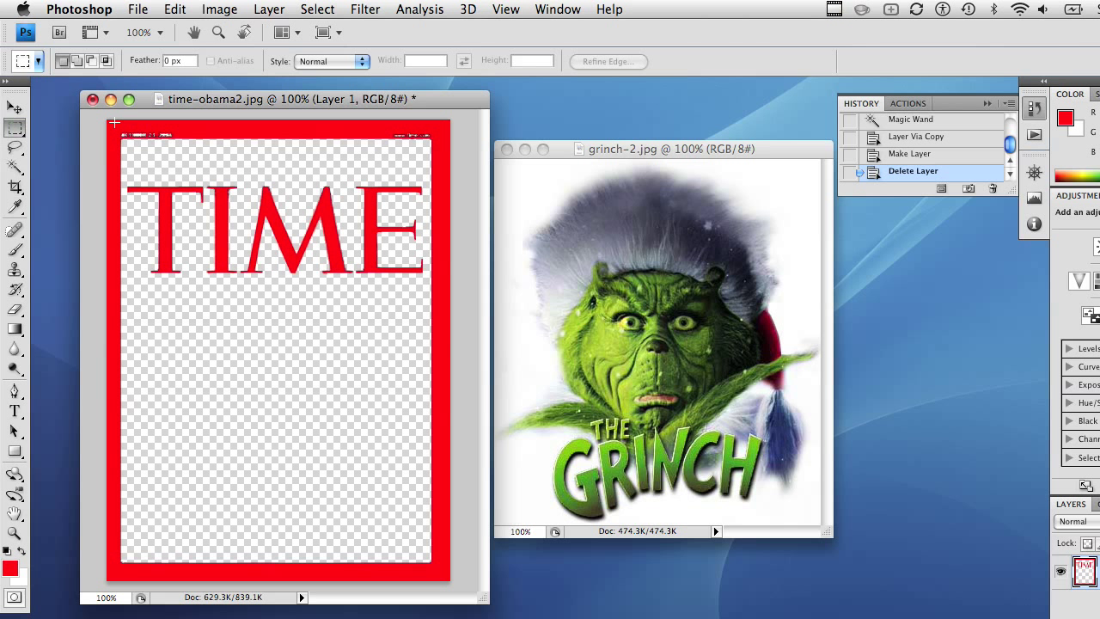
drag(114, 123, 346, 140)
drag(412, 131, 437, 138)
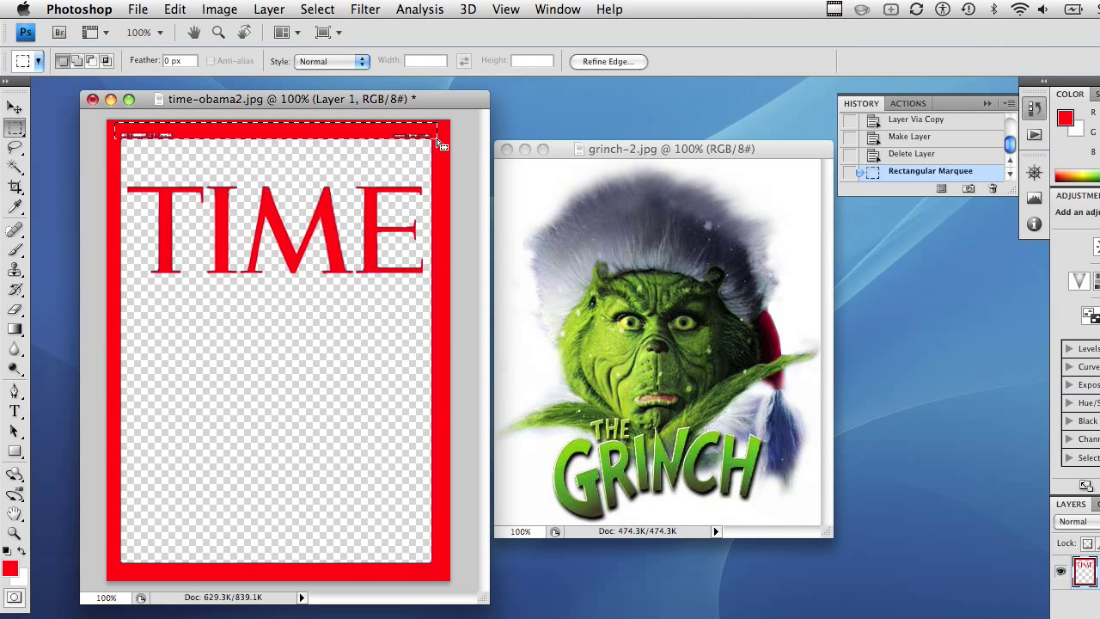
Fill the top strip with the red foreground color and deselect.
click(175, 9)
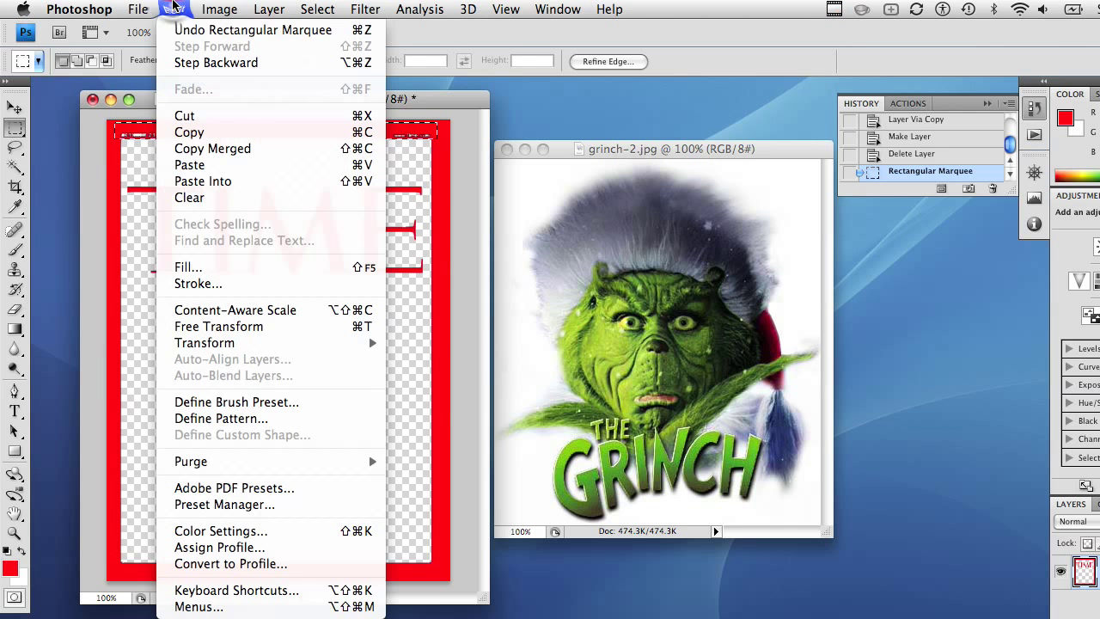
click(184, 267)
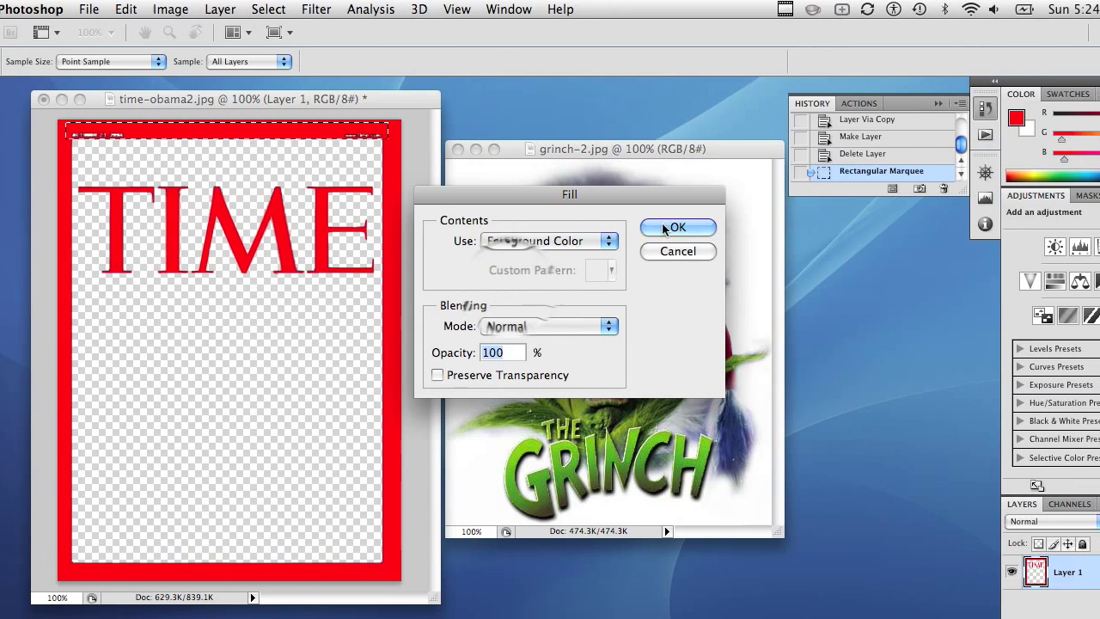
click(727, 227)
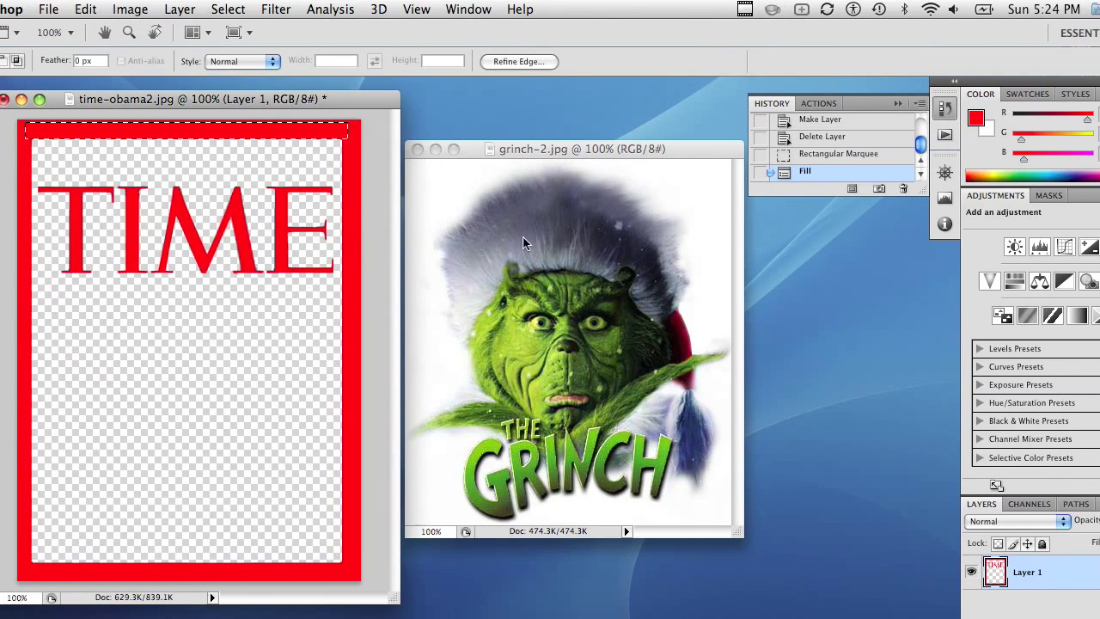
key(super+d)
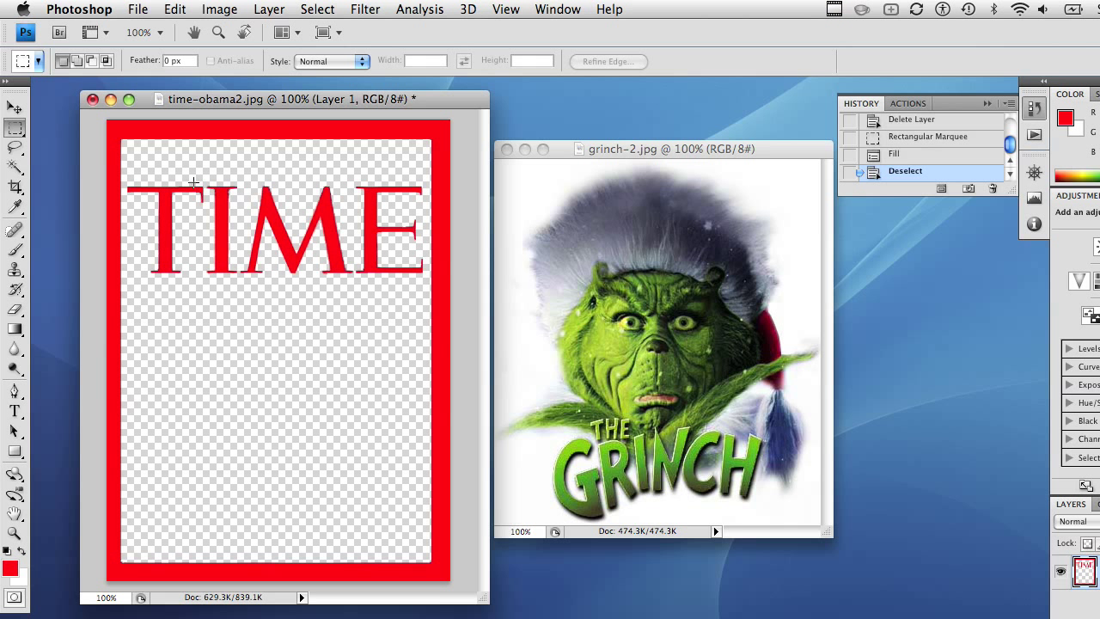
Copy a small area near the top of the T onto a new layer and flip it.
drag(188, 180, 205, 207)
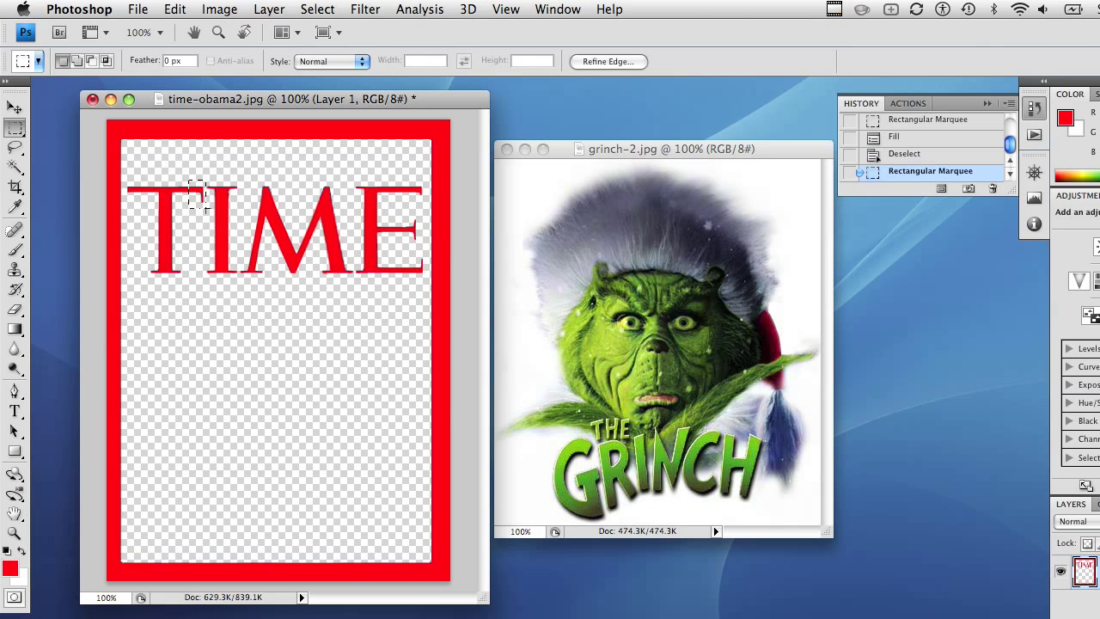
key(super+j)
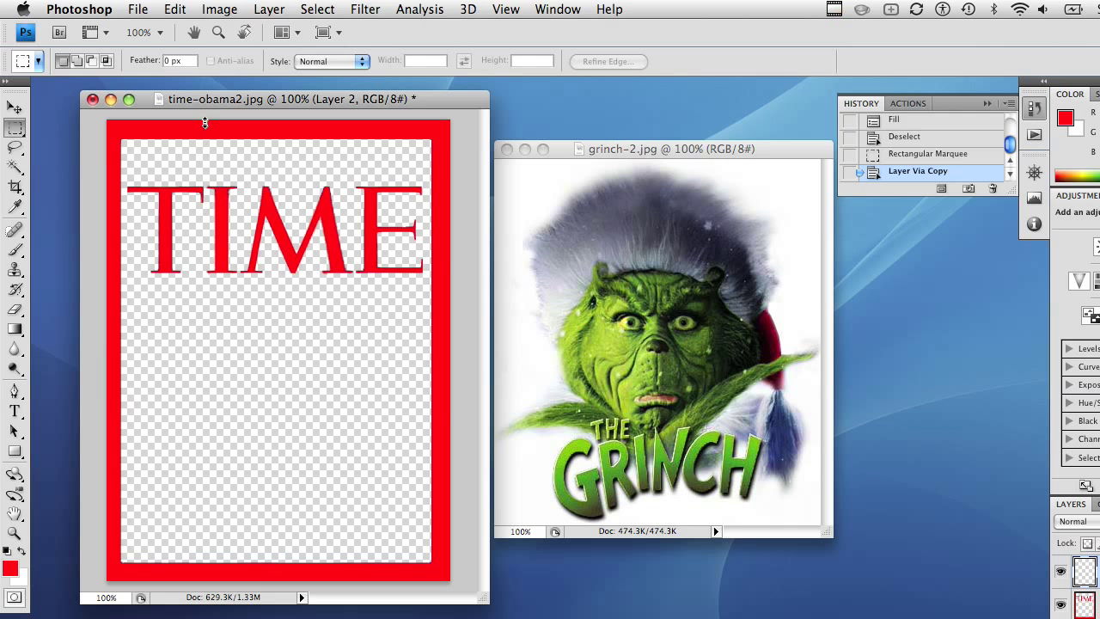
click(178, 9)
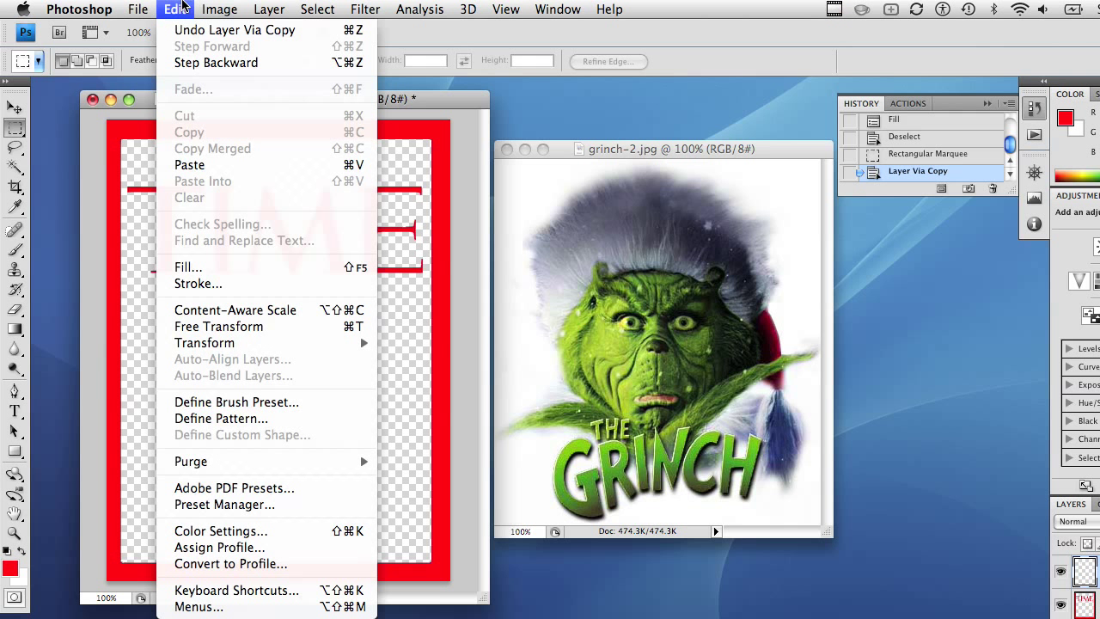
mouse_move(205, 342)
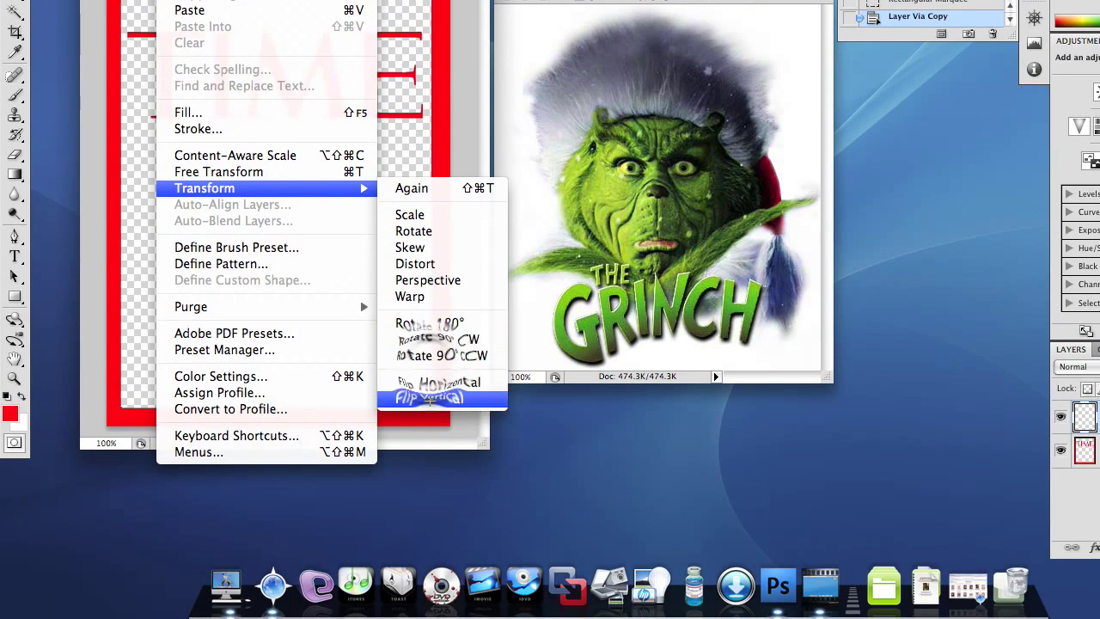
click(429, 492)
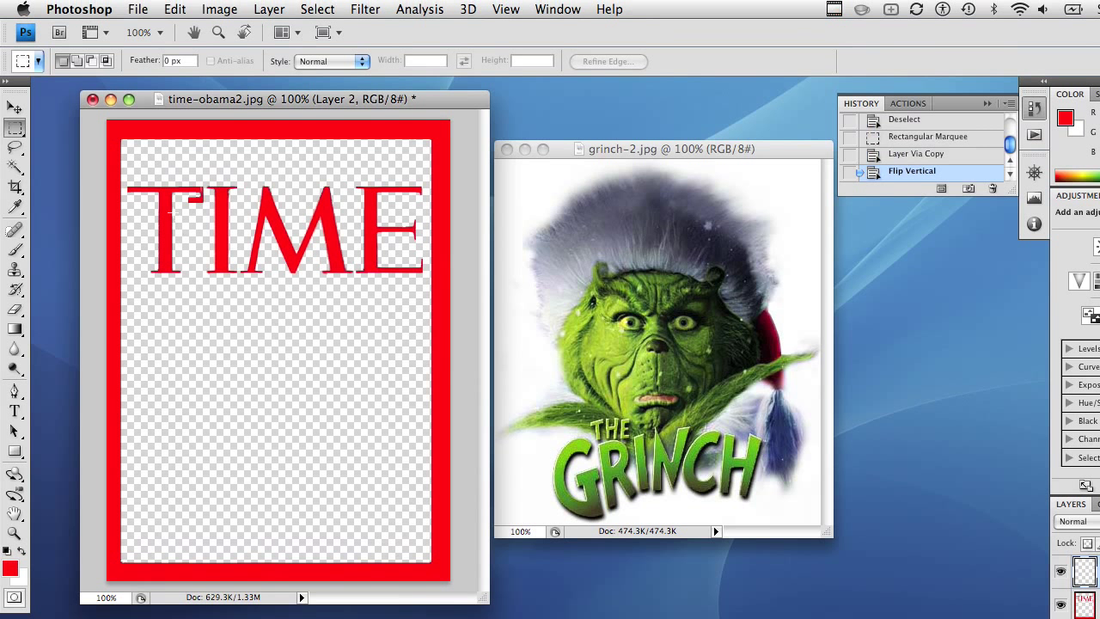
Move the copied piece up-left of the T and flip it vertically again.
click(14, 107)
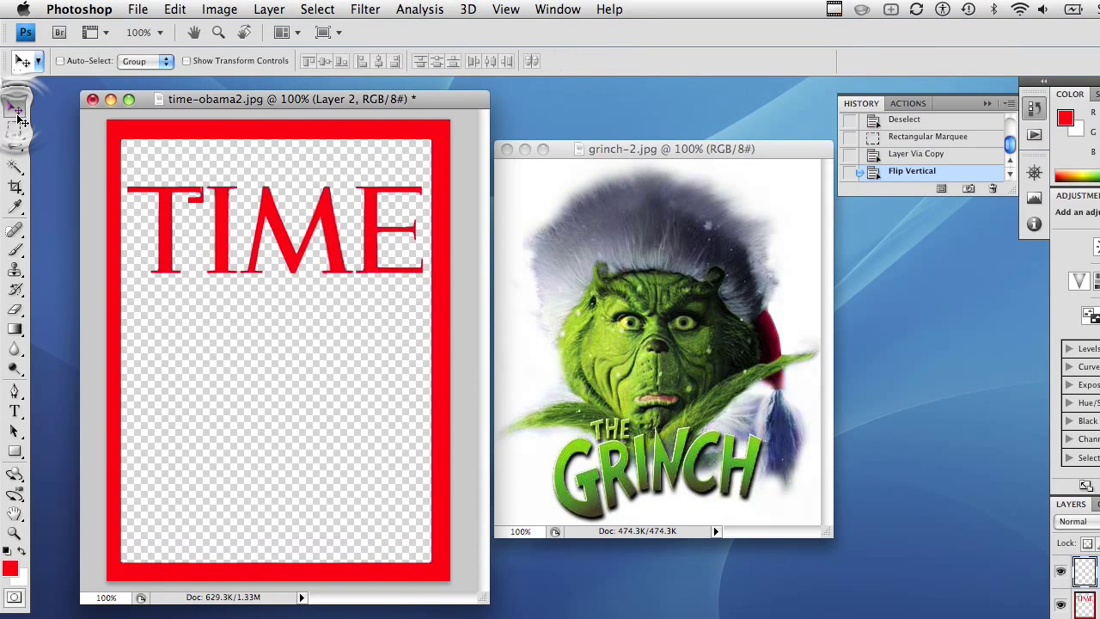
click(216, 192)
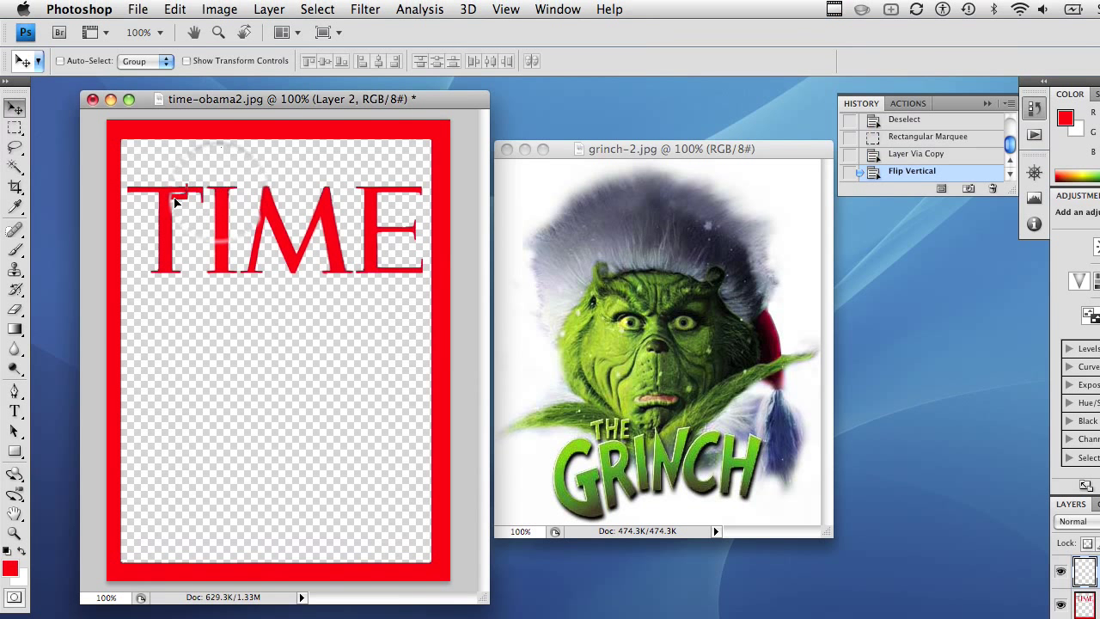
drag(174, 201, 131, 183)
click(174, 9)
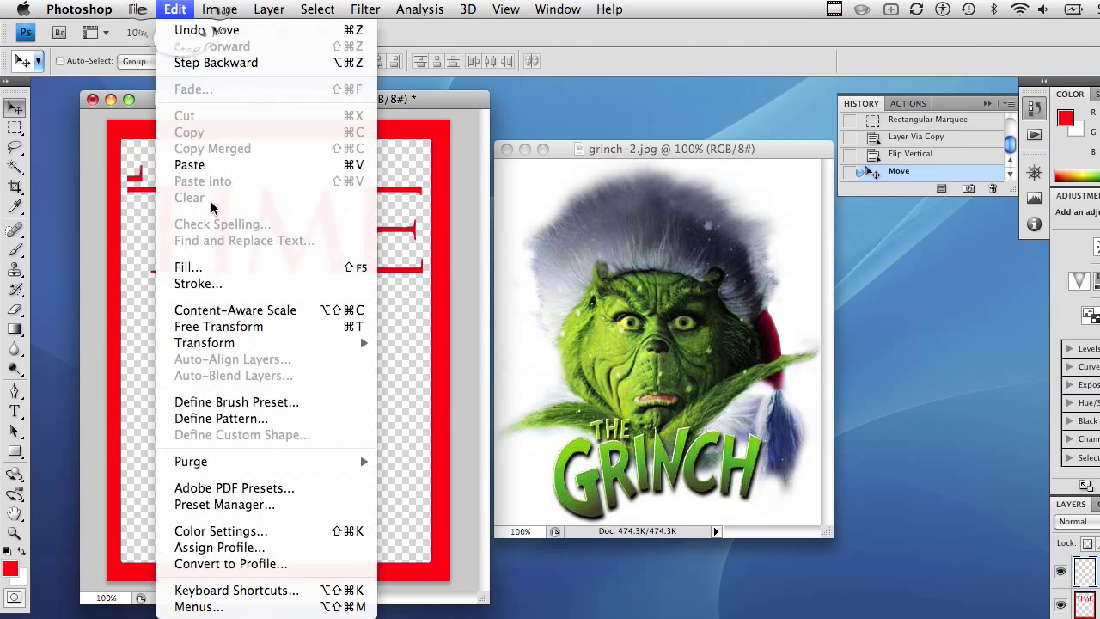
mouse_move(228, 343)
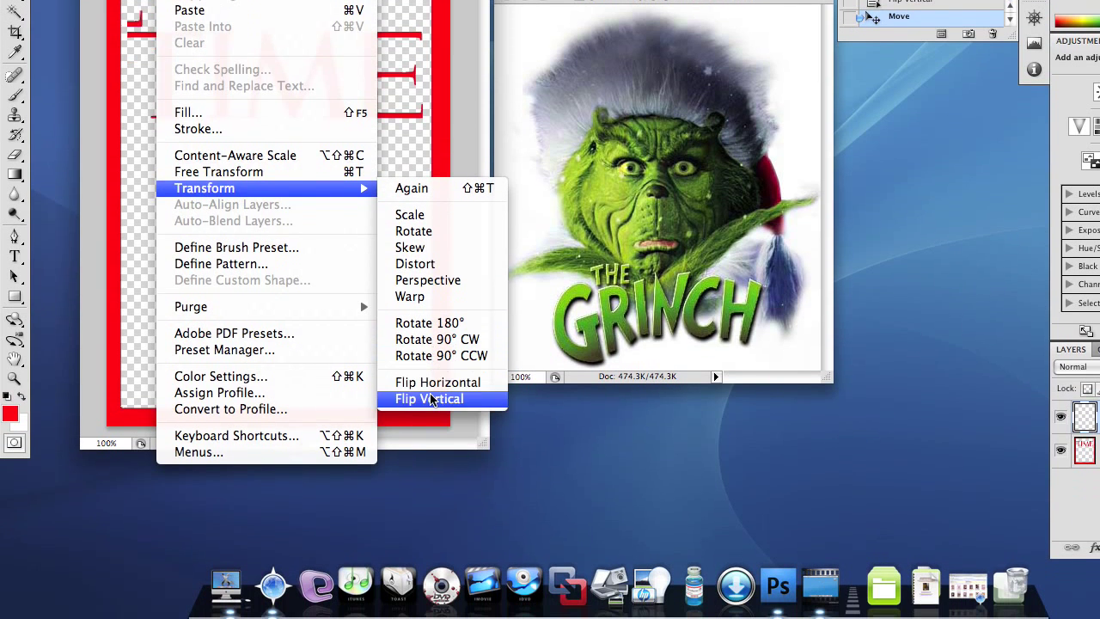
click(432, 398)
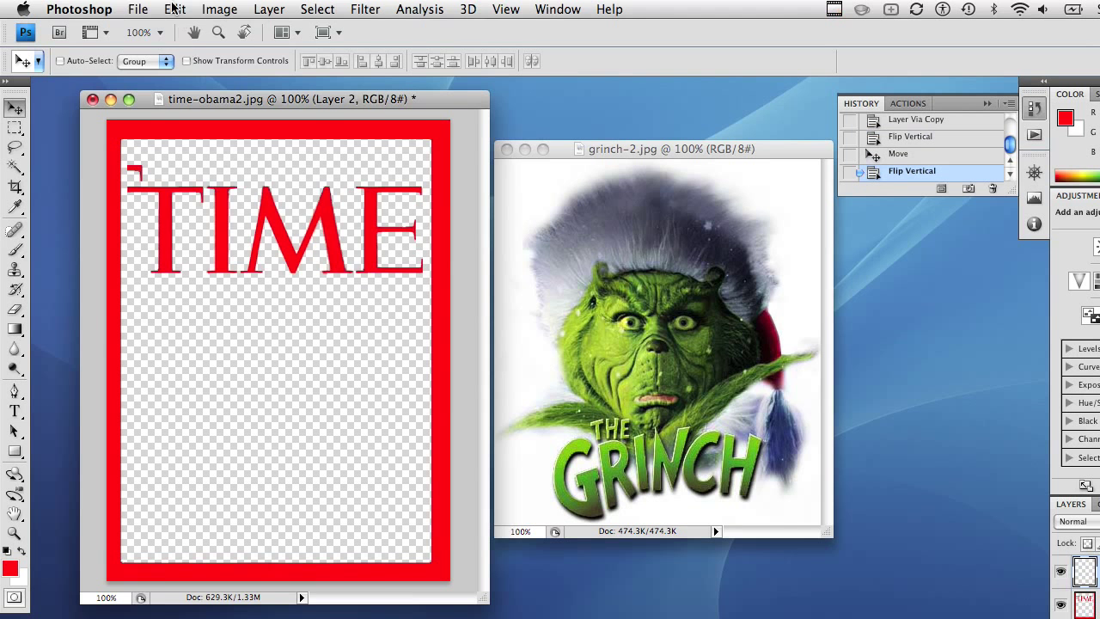
Flip the piece horizontally and nudge it into place as the T's left arm.
click(174, 9)
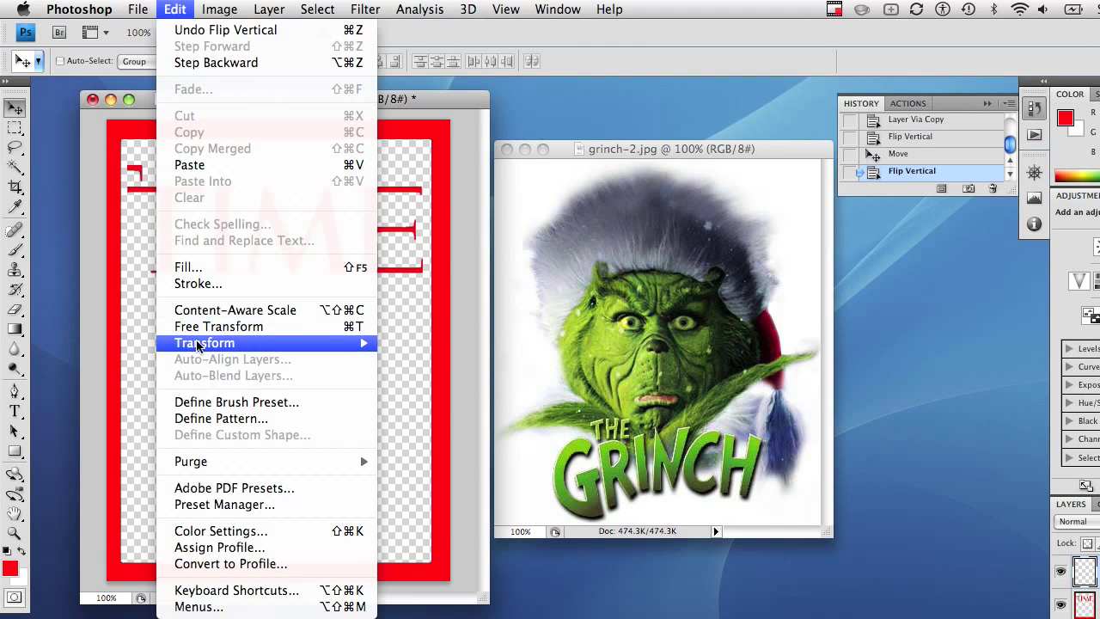
mouse_move(269, 344)
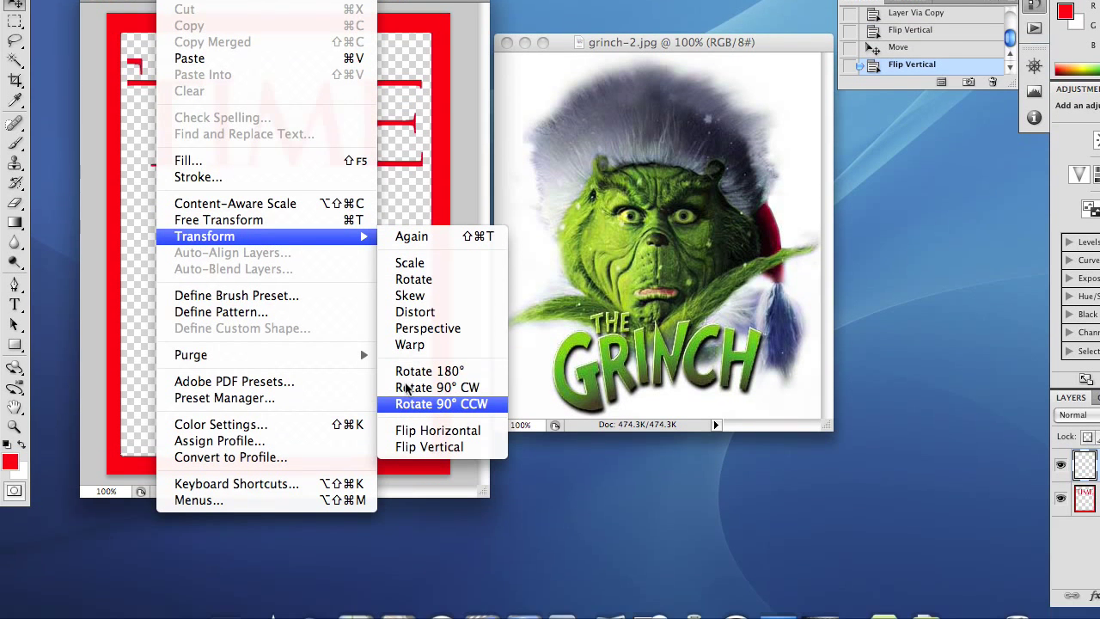
click(421, 430)
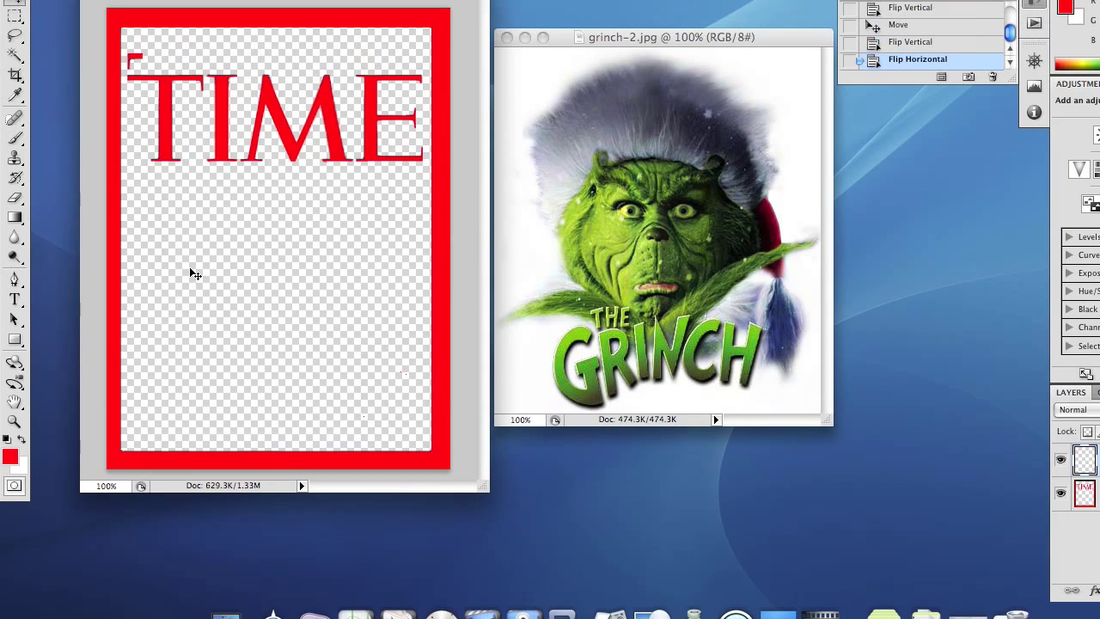
drag(133, 60, 134, 75)
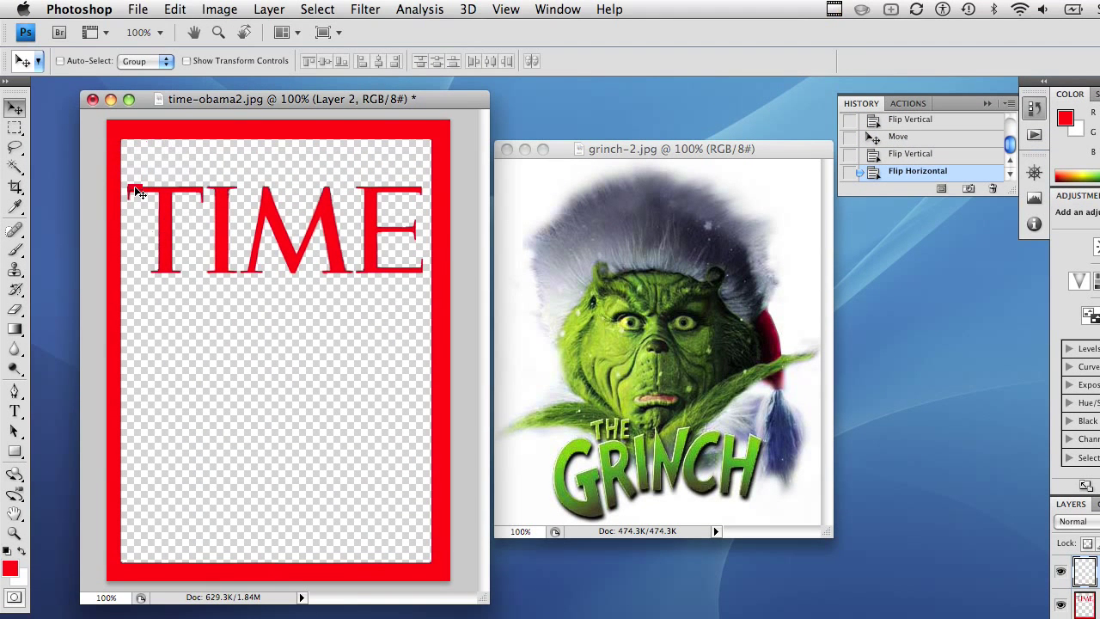
drag(138, 194, 136, 189)
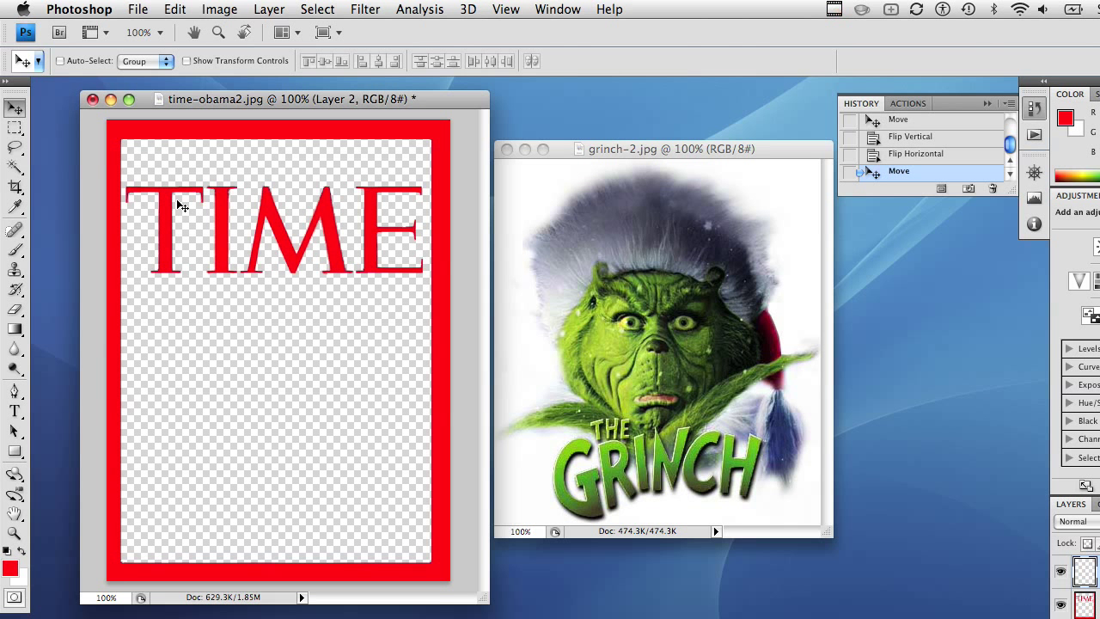
click(587, 150)
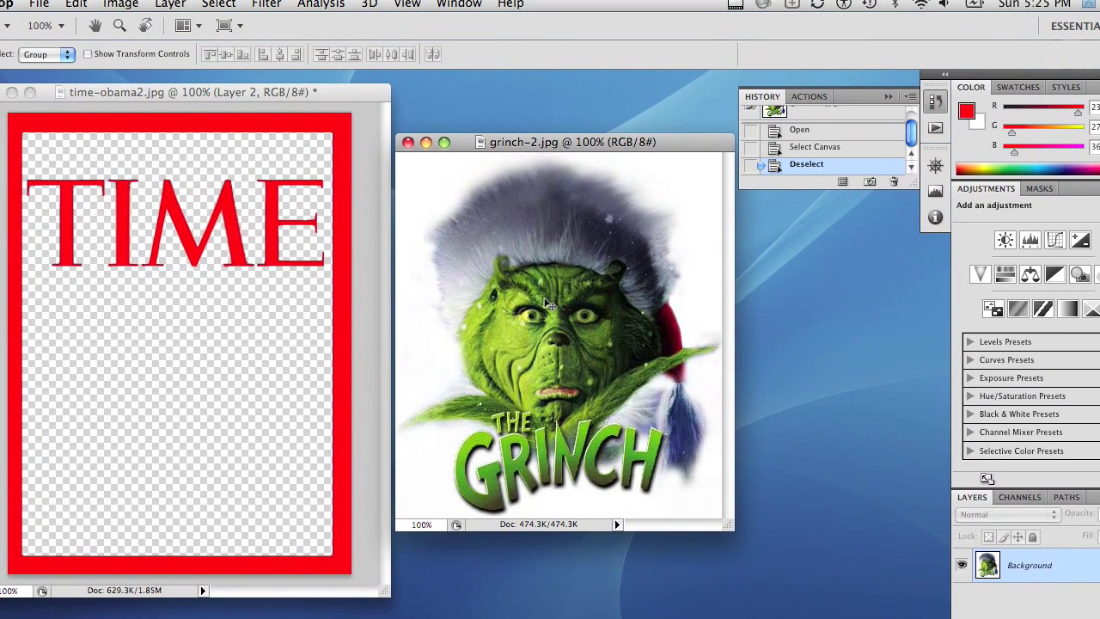
Drag the Grinch picture into the TIME cover and scale it up to fill the page.
drag(548, 305, 228, 330)
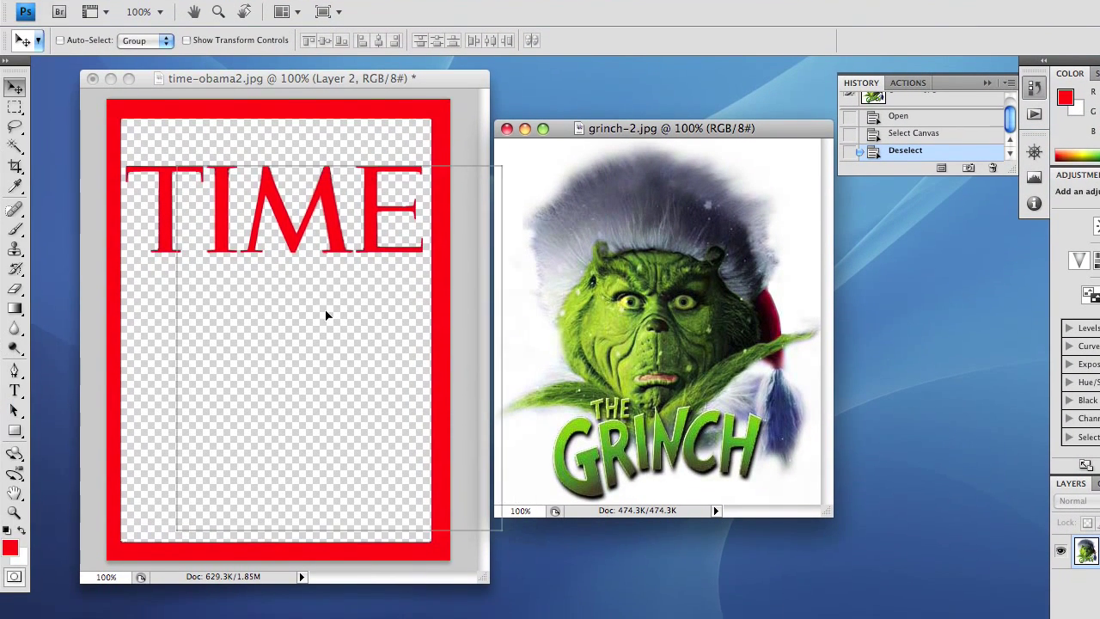
drag(325, 316, 240, 243)
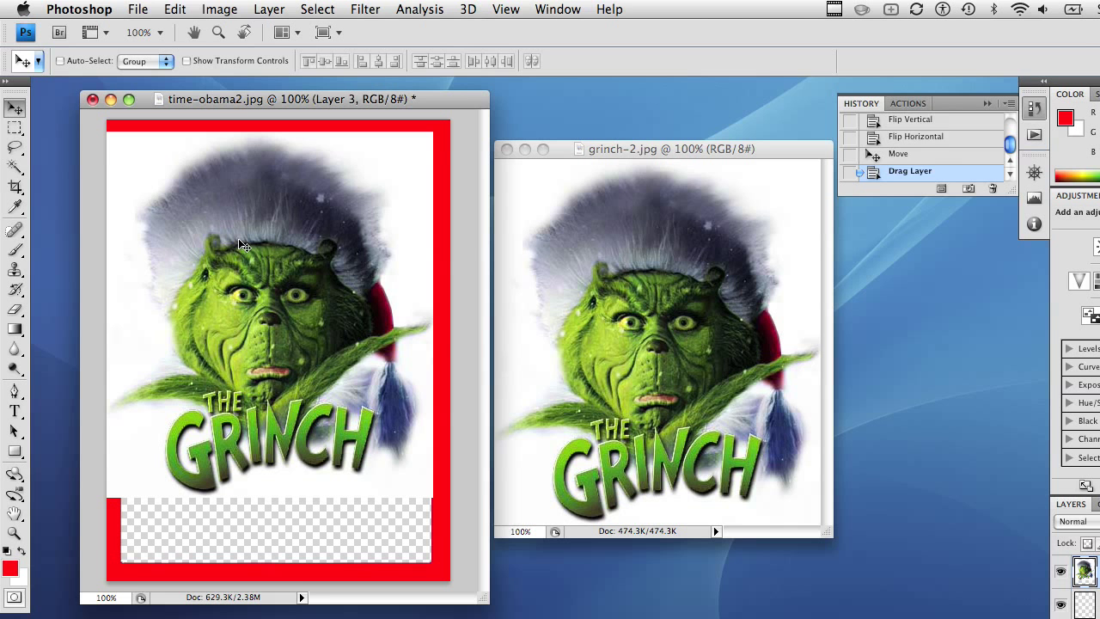
drag(240, 244, 241, 245)
key(super+t)
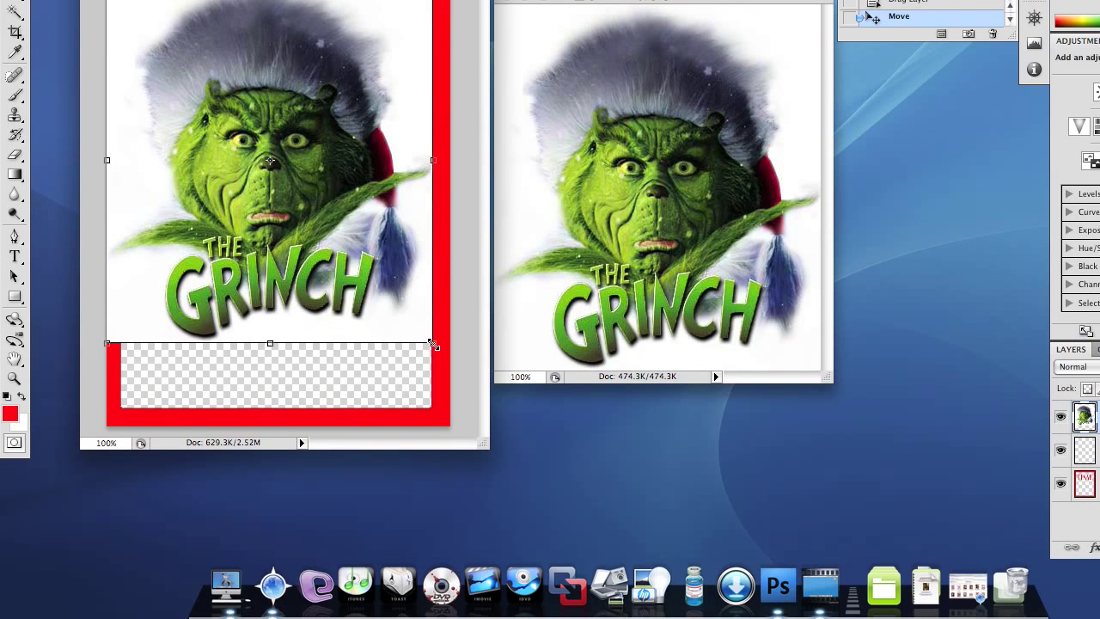
drag(433, 343, 466, 438)
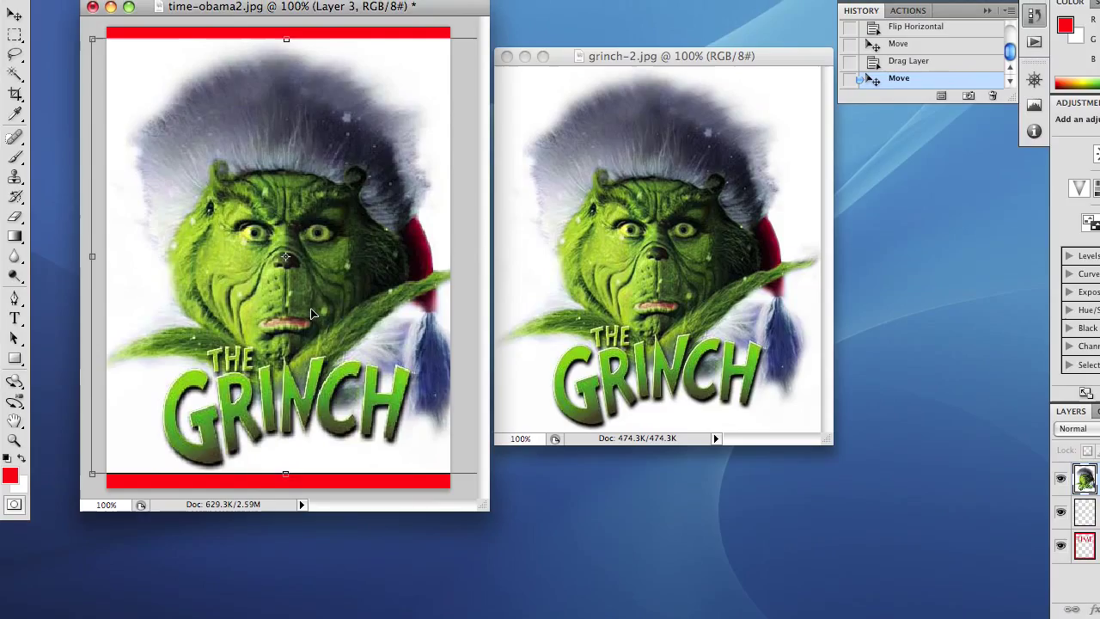
drag(312, 313, 298, 307)
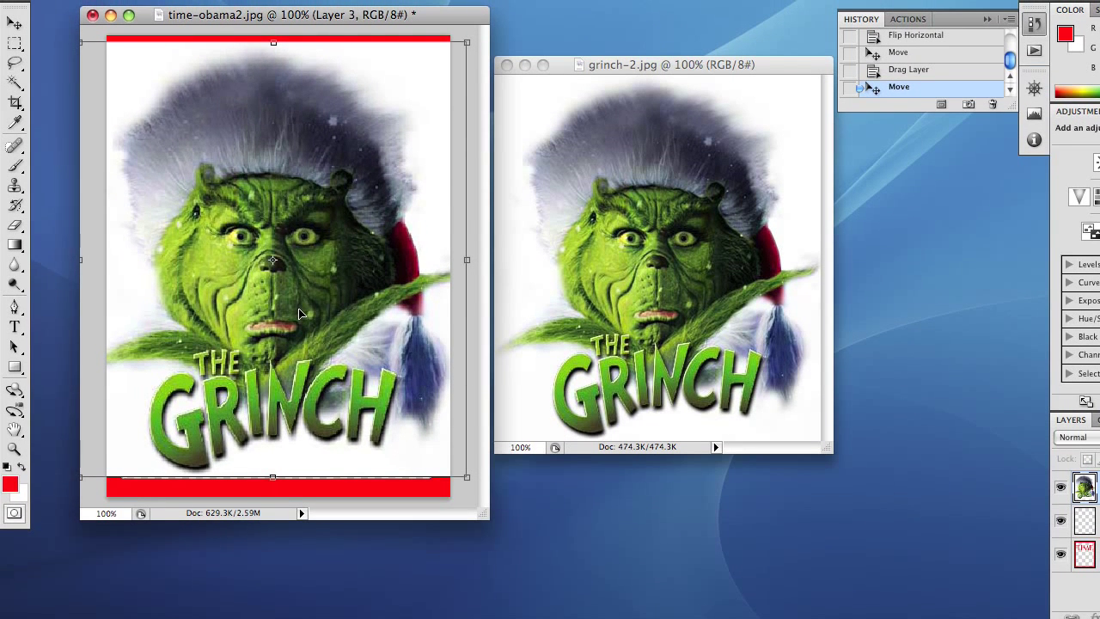
key(Return)
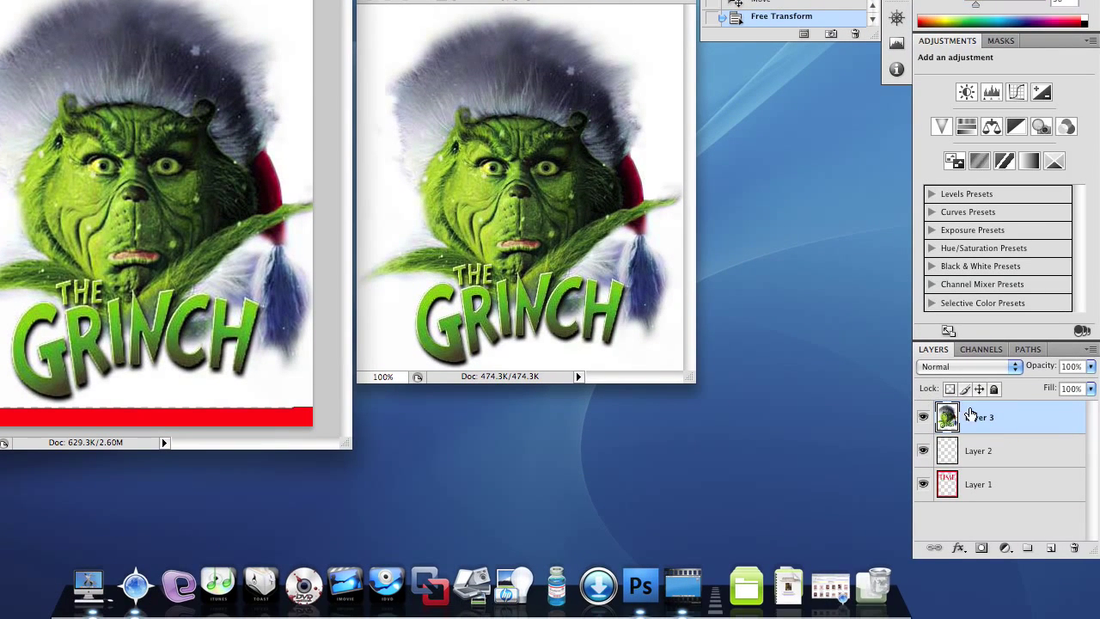
Drag the Grinch layer (Layer 3) below Layer 2 and Layer 1.
drag(952, 416, 971, 498)
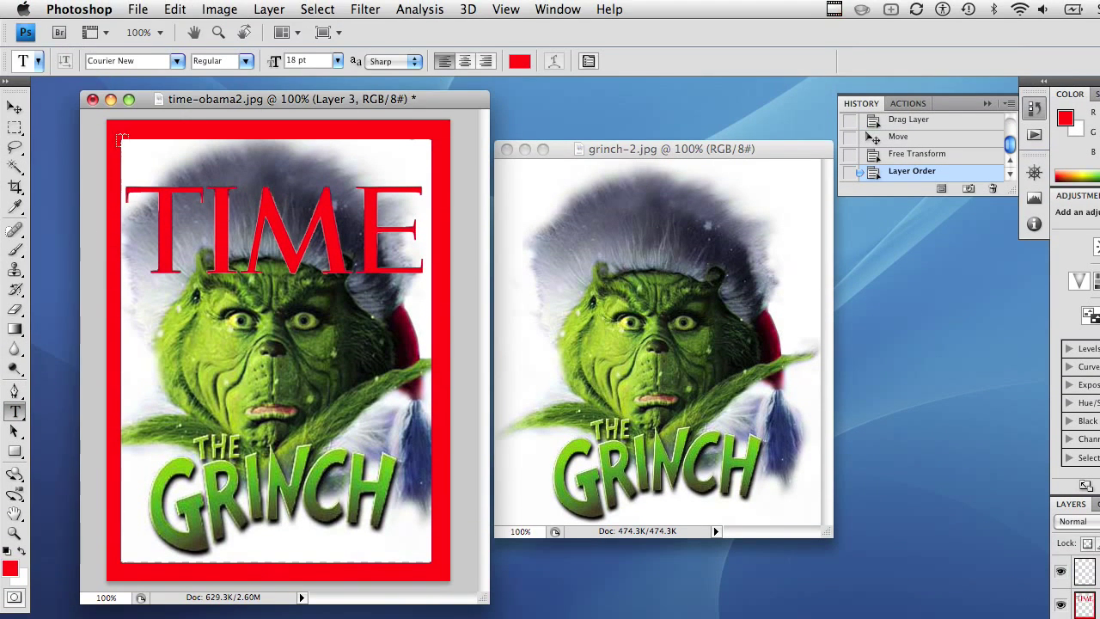
Type 'December 27, 1965' near the cover's top-left in red 18 pt Courier New.
click(124, 133)
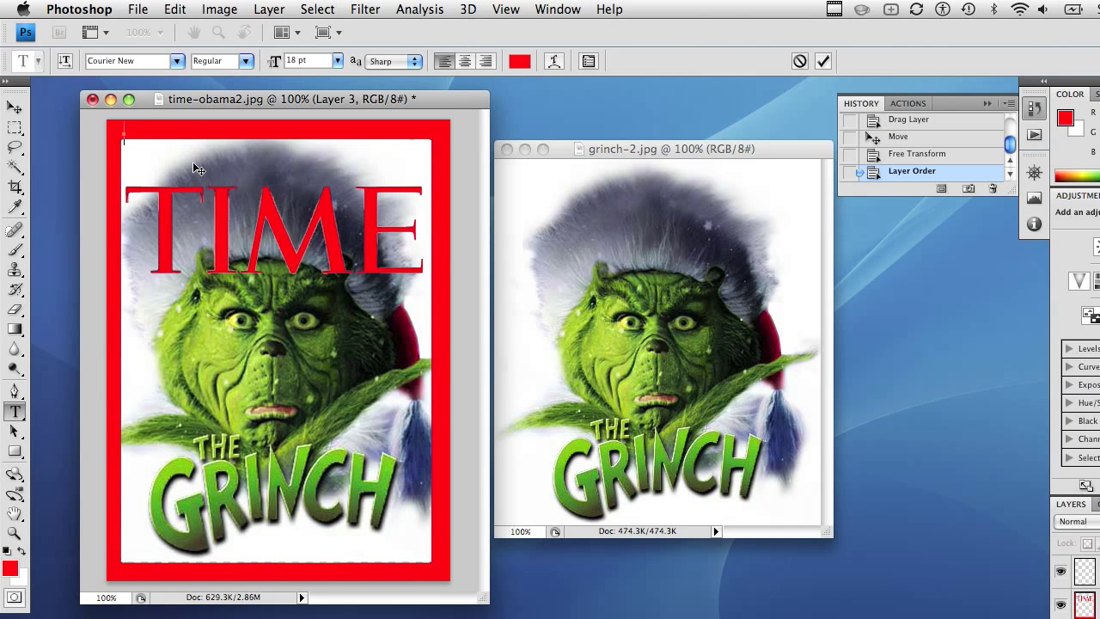
text(--)
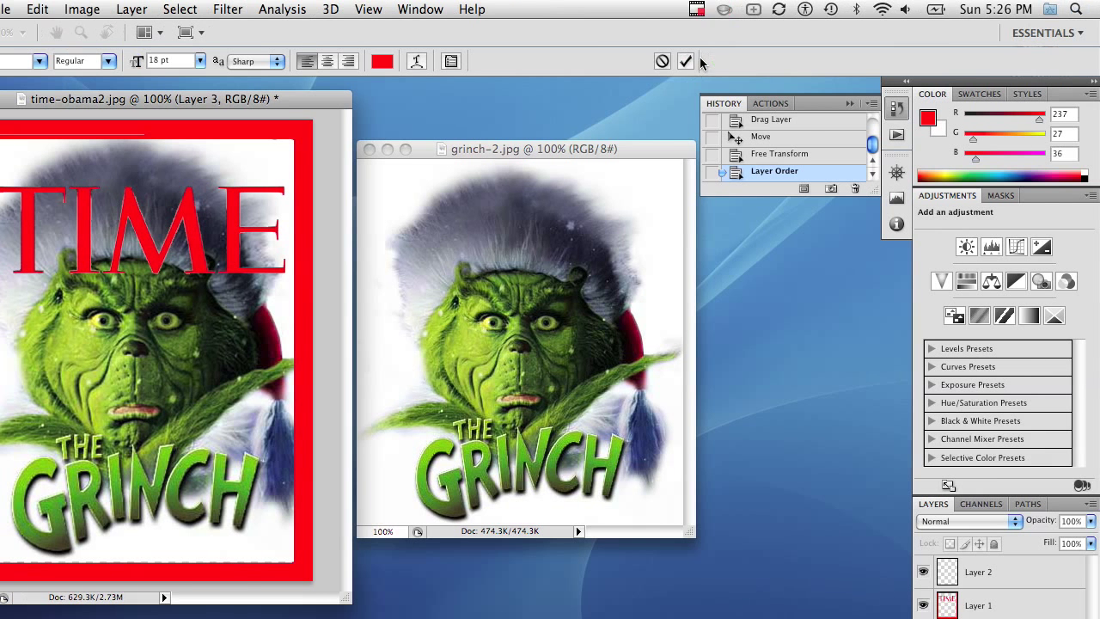
click(685, 61)
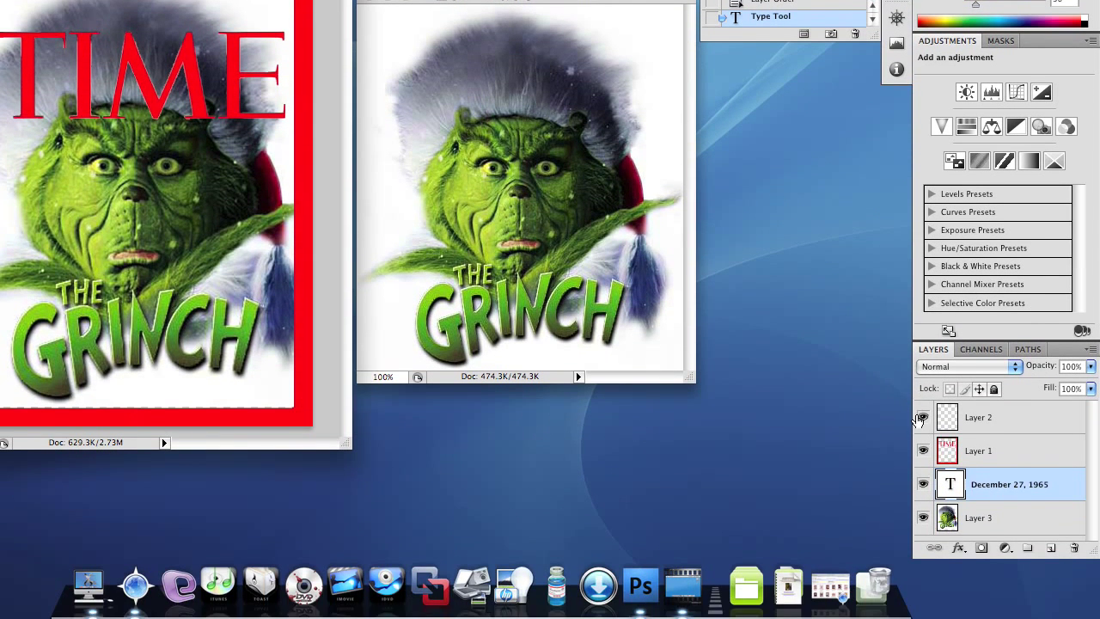
Recolor the date text black and move its layer to the top of the stack.
double_click(951, 483)
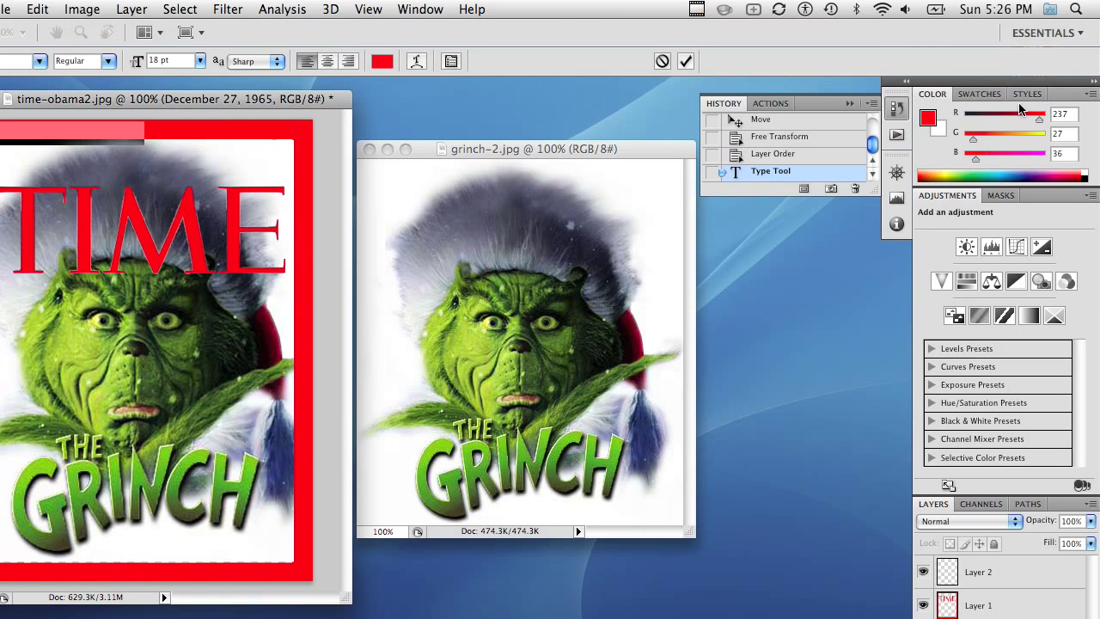
click(980, 94)
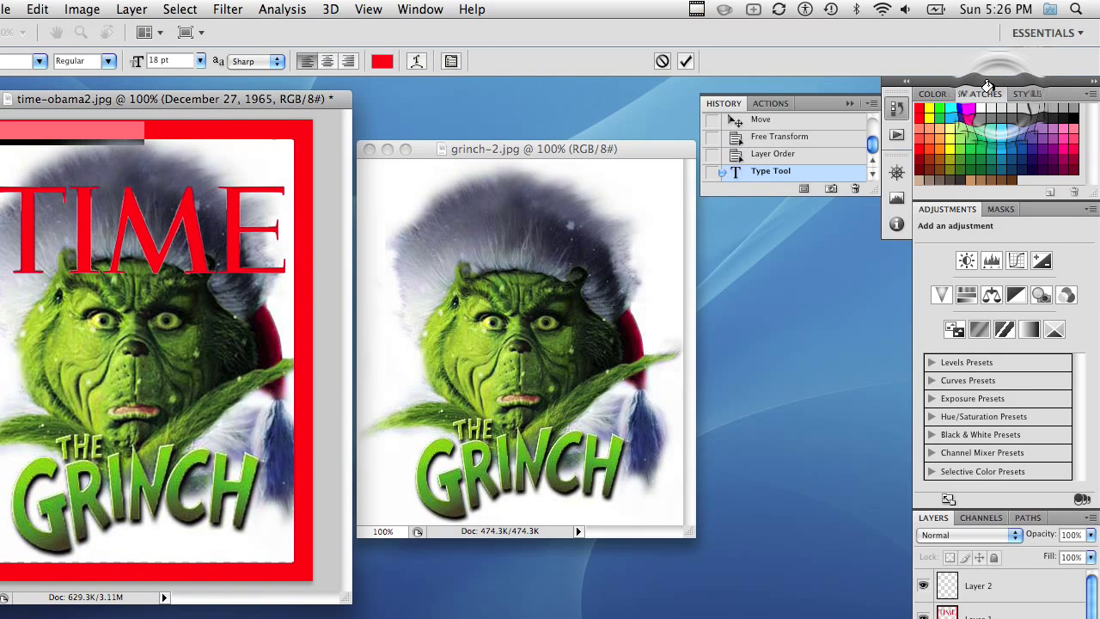
click(1076, 116)
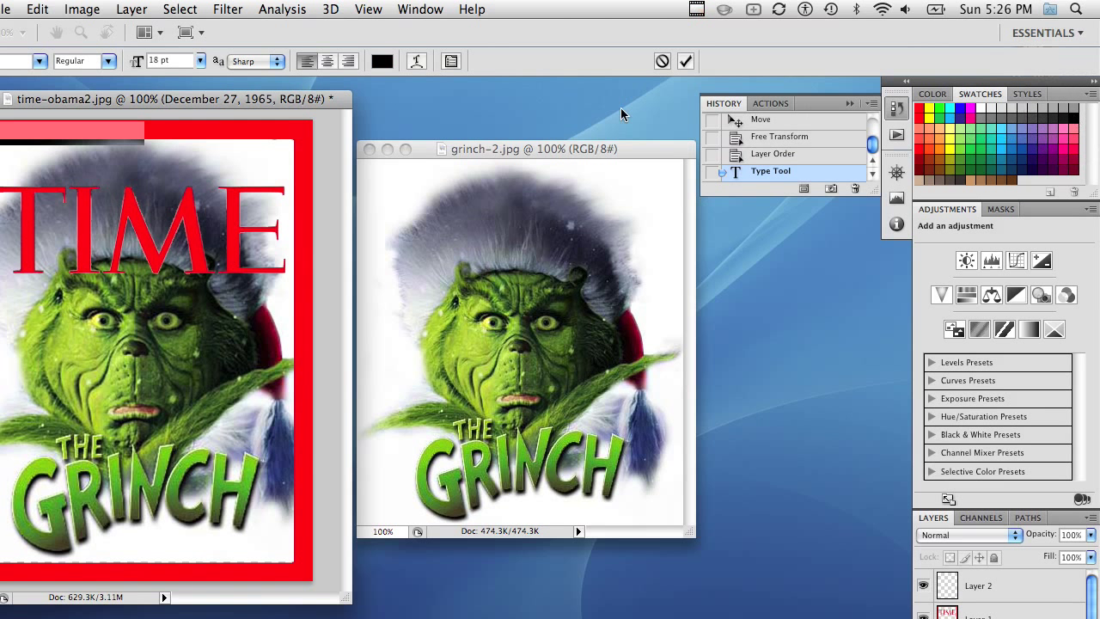
click(685, 61)
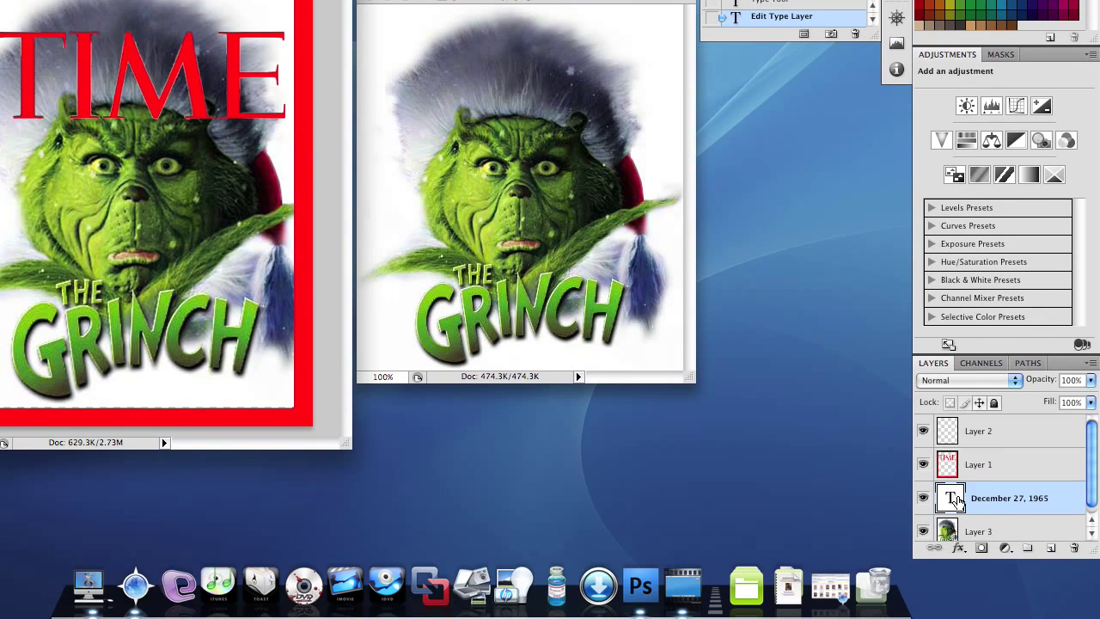
drag(956, 501, 945, 427)
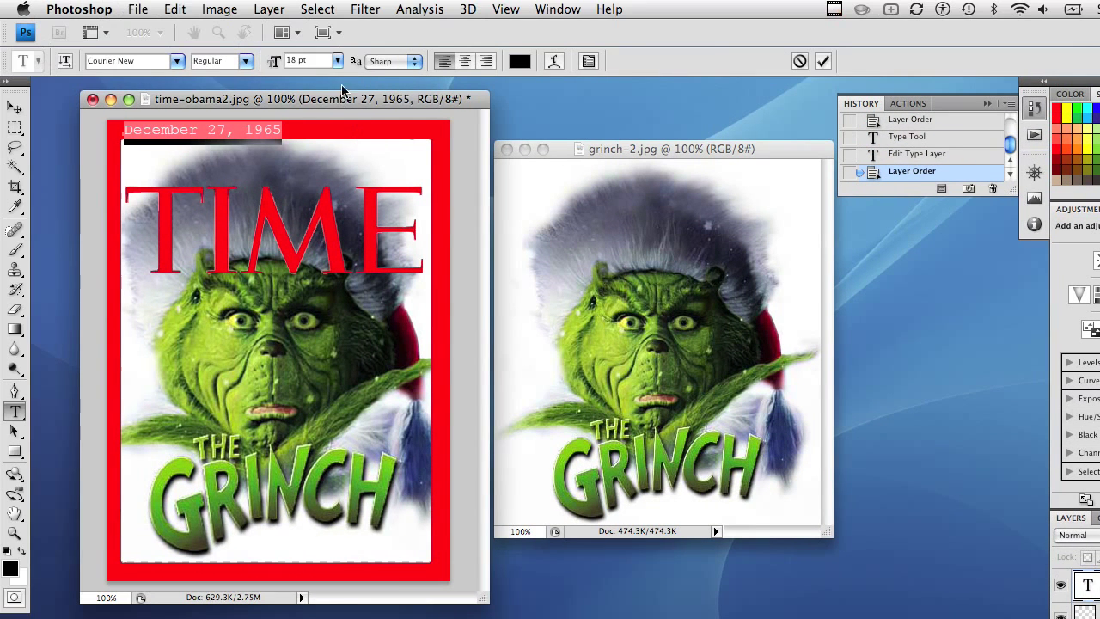
Resize the date line to 10 pt and nudge it down with the Move tool.
click(338, 60)
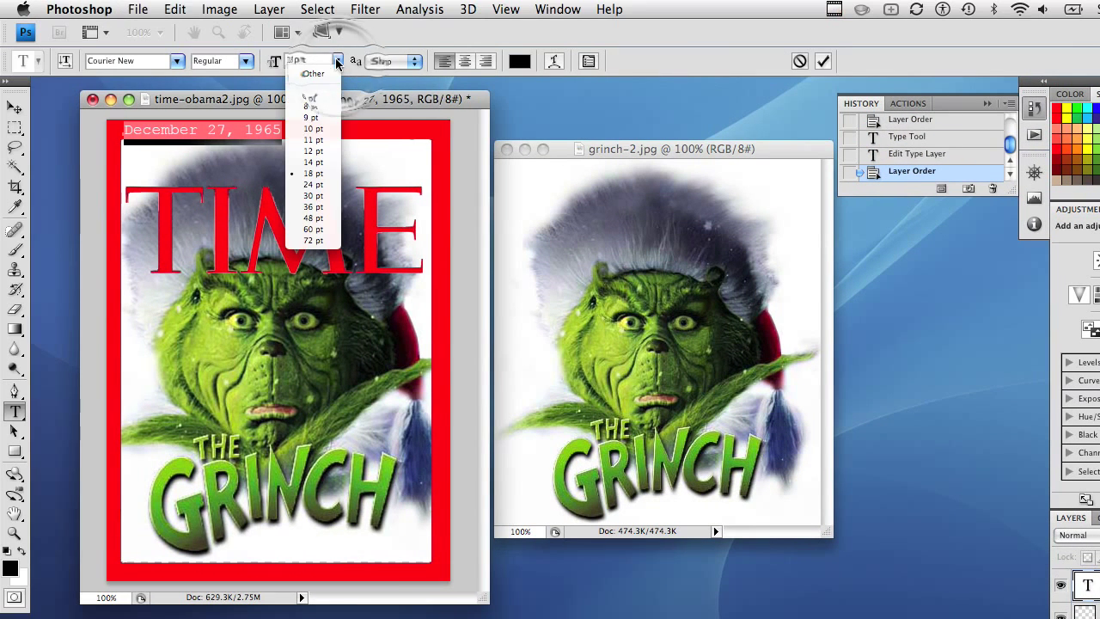
click(312, 129)
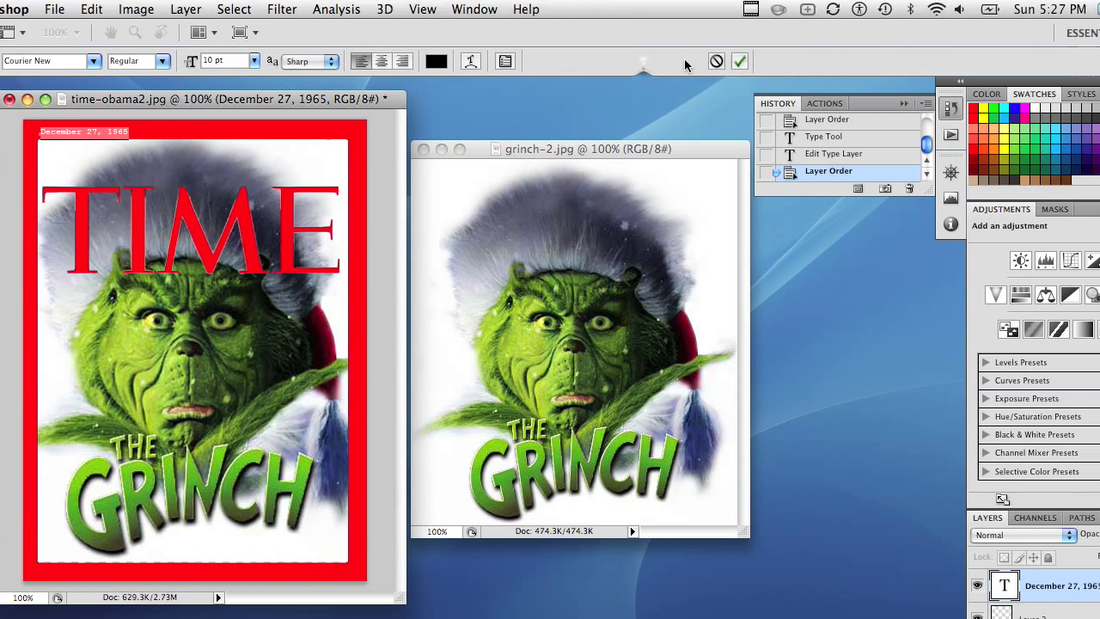
click(823, 60)
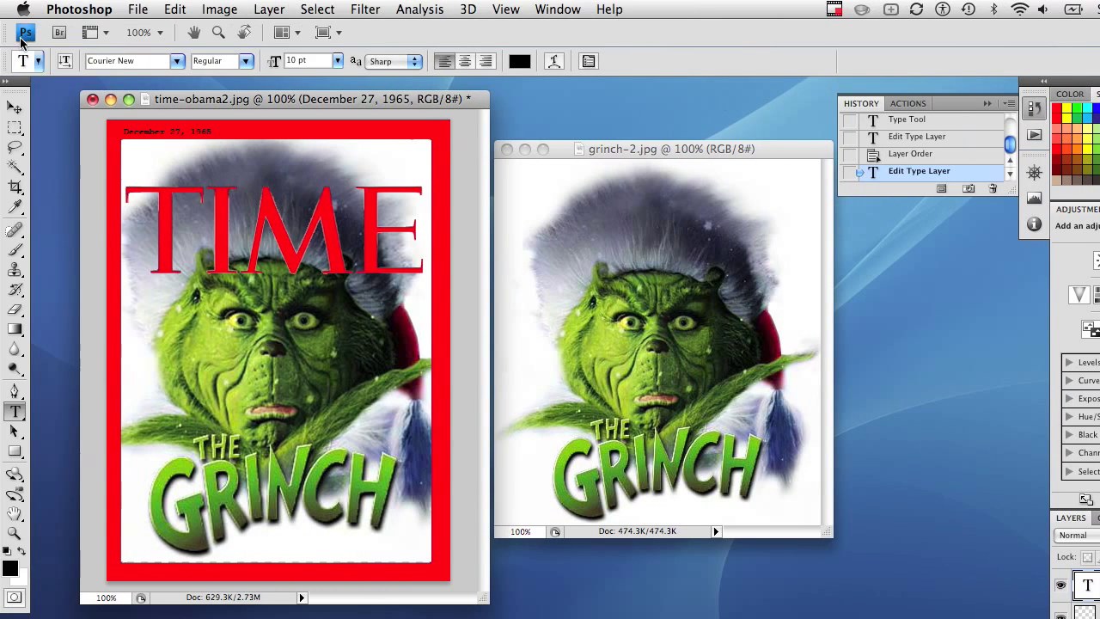
click(14, 107)
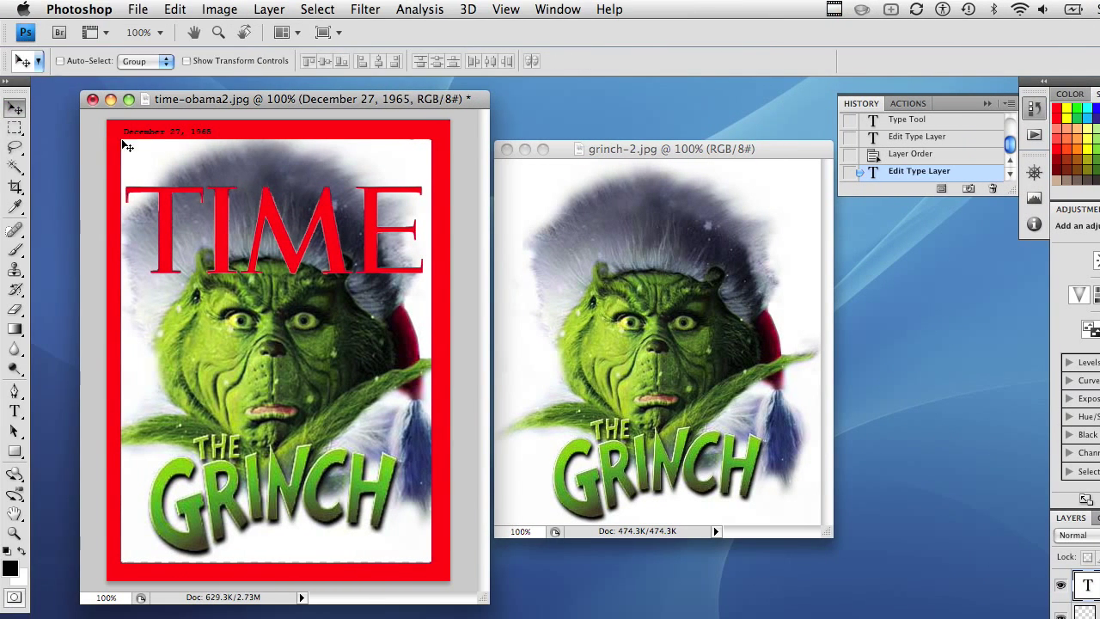
key(Down)
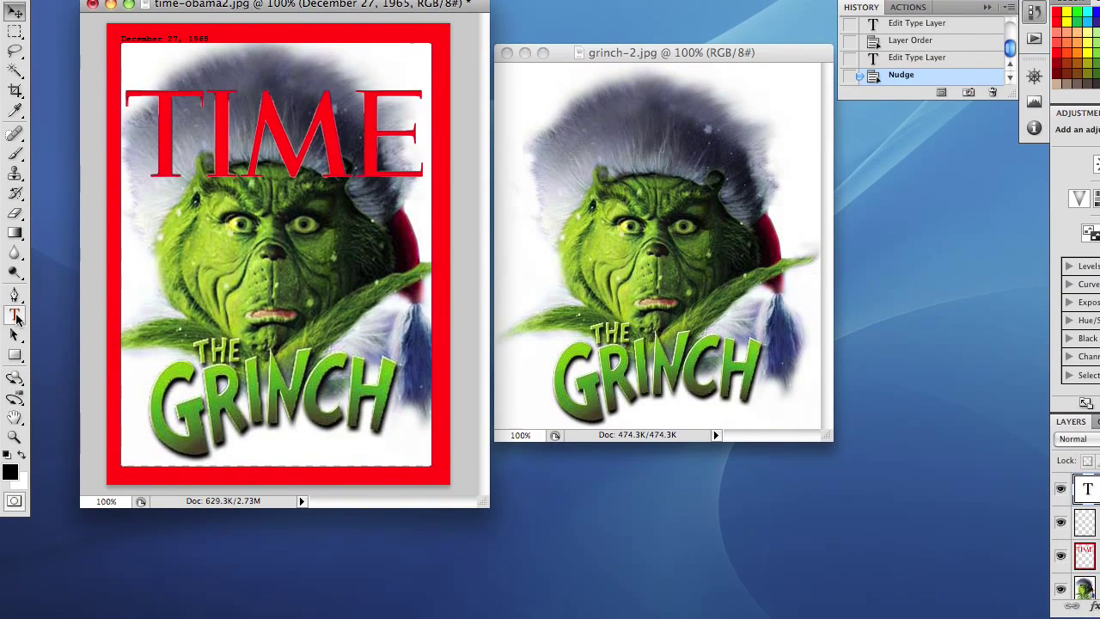
Add the caption 'The Next President?' left of the Grinch's face, split onto two lines after 'Next'.
click(18, 318)
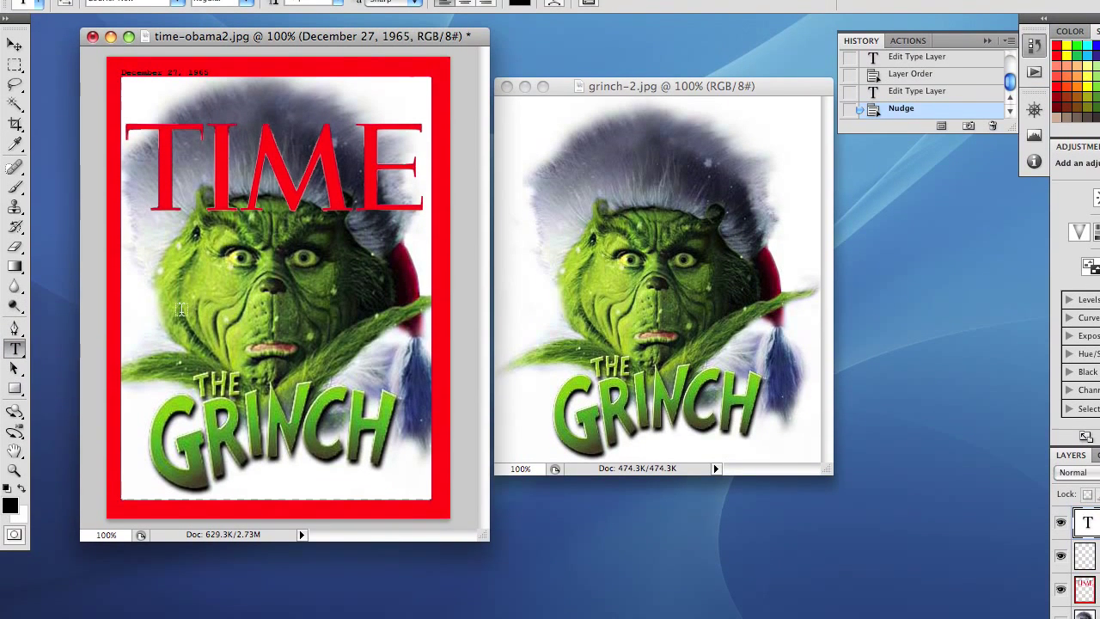
click(131, 310)
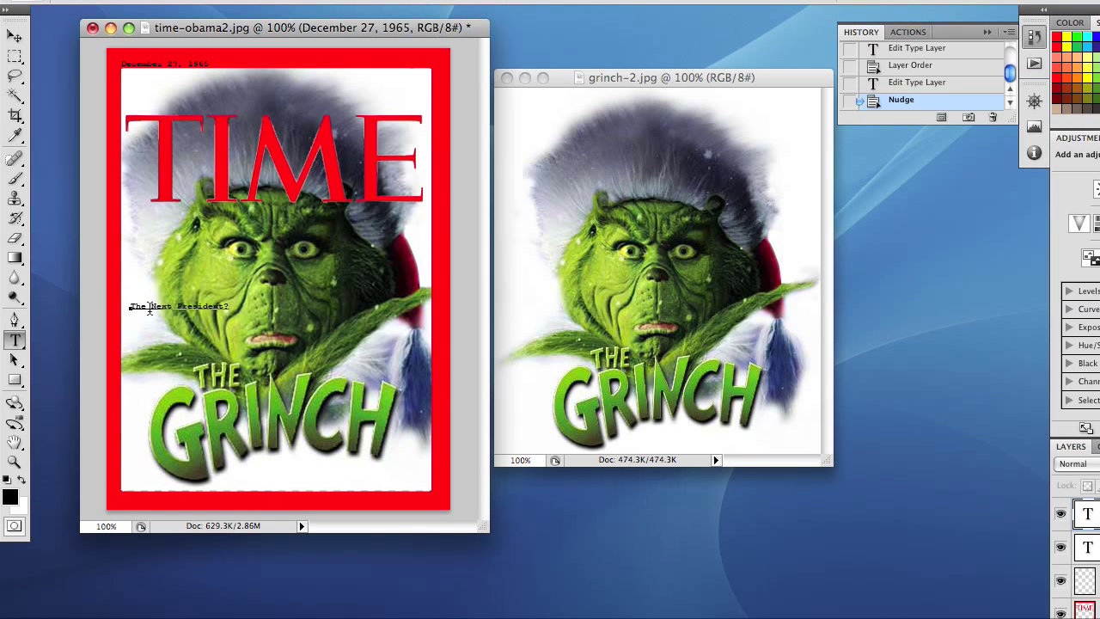
triple_click(177, 308)
click(175, 307)
key(Return)
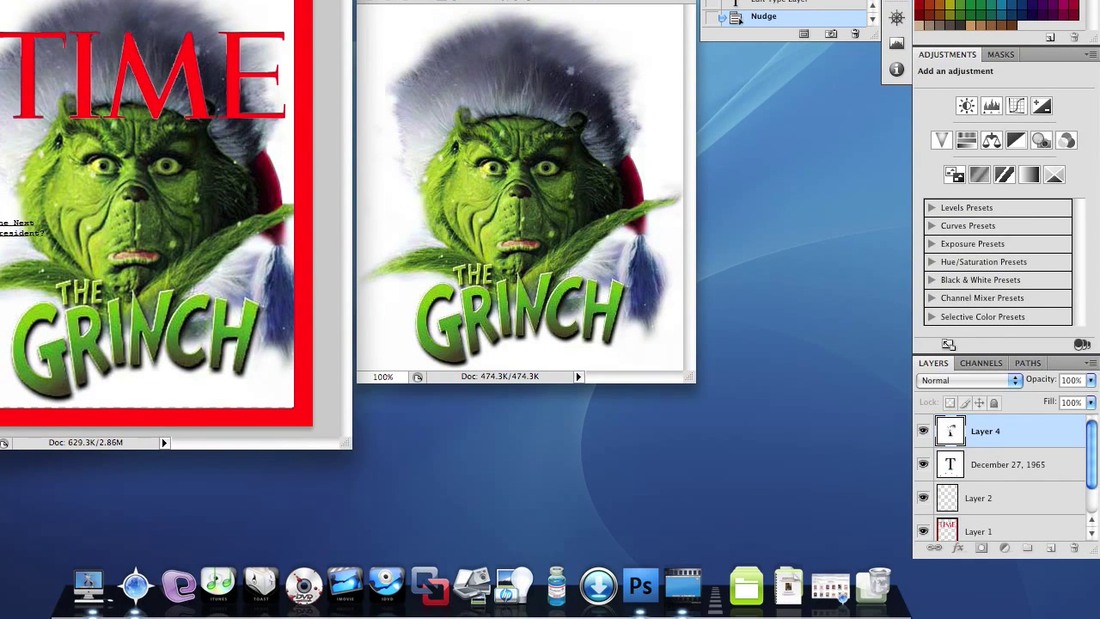
Format the caption as 24 pt Gill Sans Ultra Bold.
double_click(951, 432)
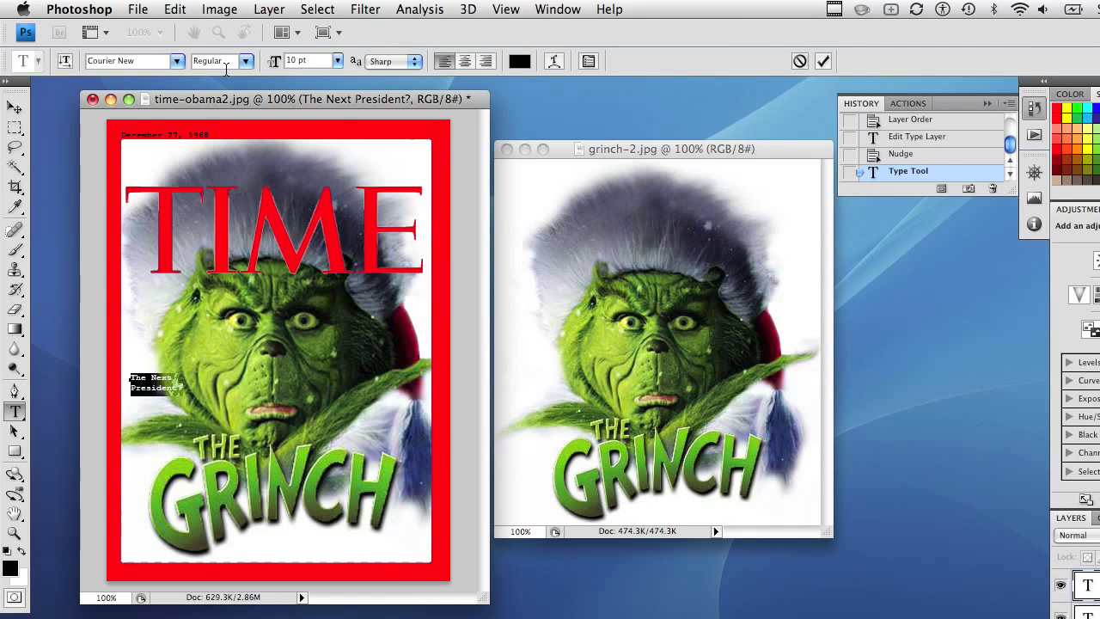
click(230, 36)
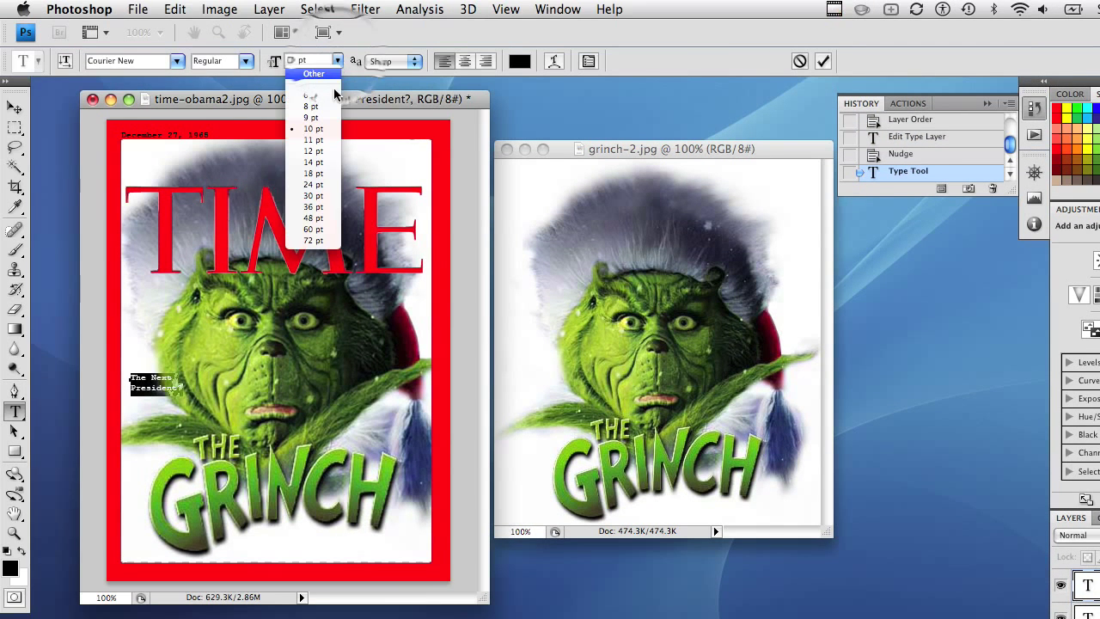
click(312, 186)
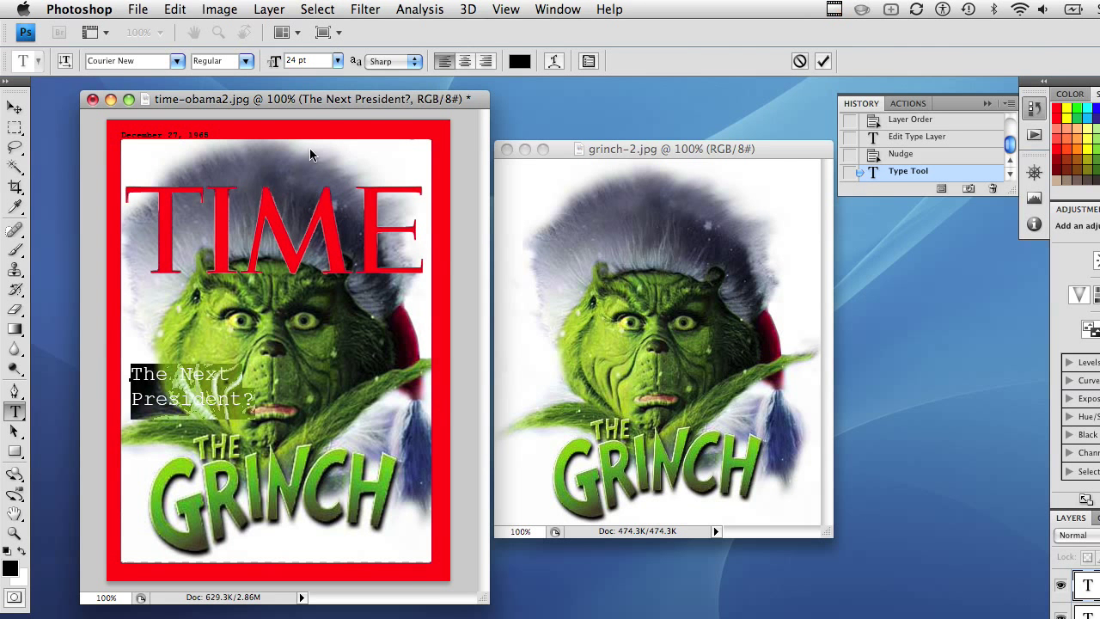
click(177, 61)
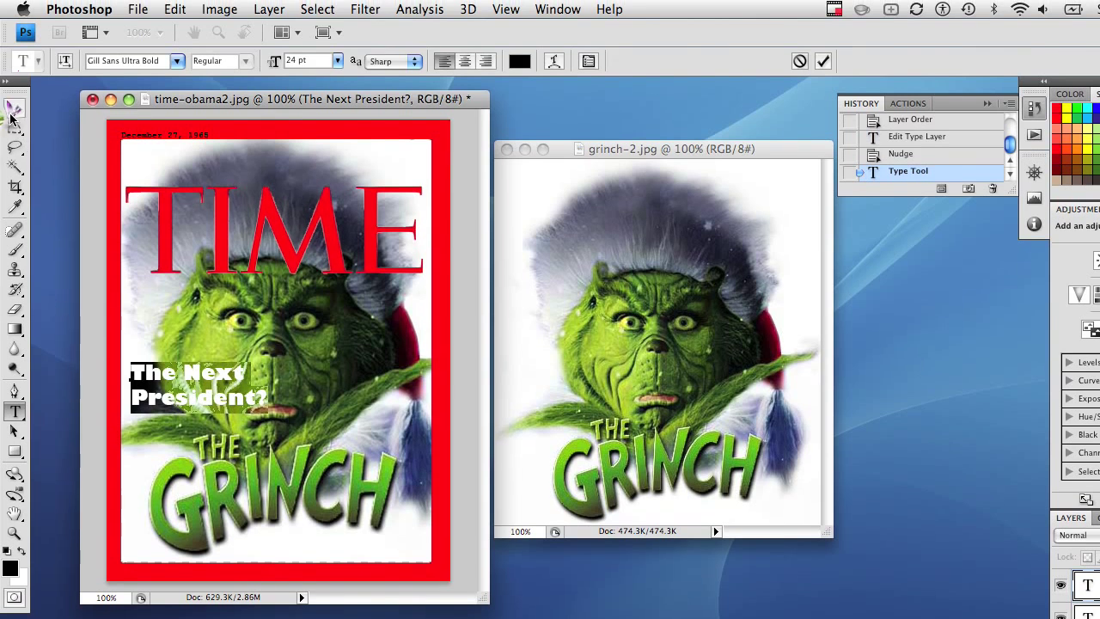
Commit the caption and position it over the lower right of GRINCH.
click(15, 30)
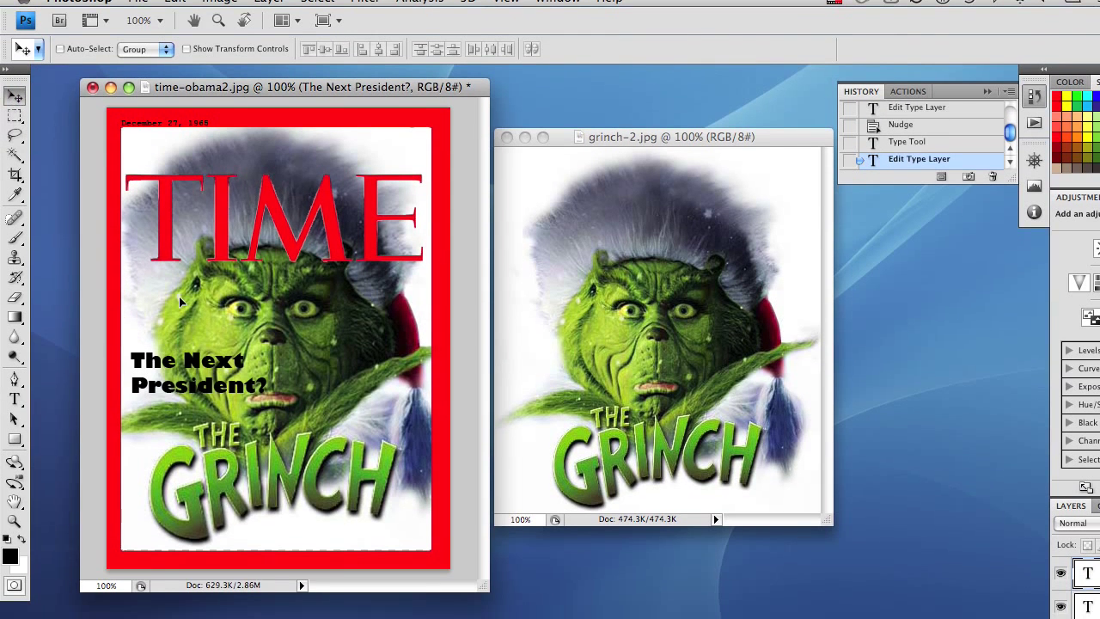
drag(179, 313, 174, 359)
drag(173, 320, 338, 451)
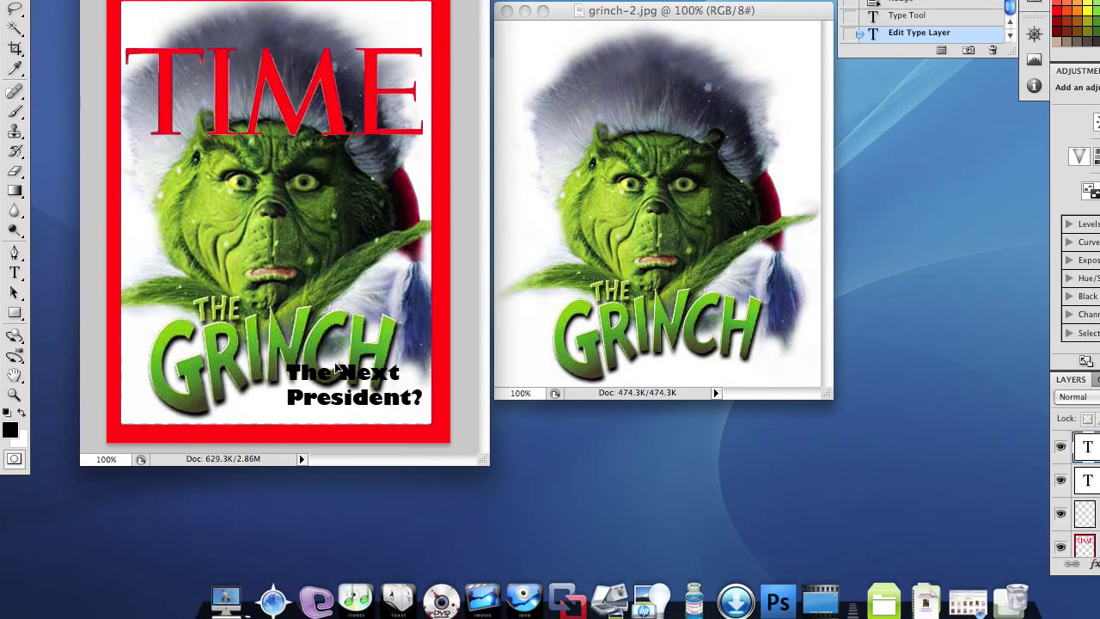
drag(337, 370, 344, 379)
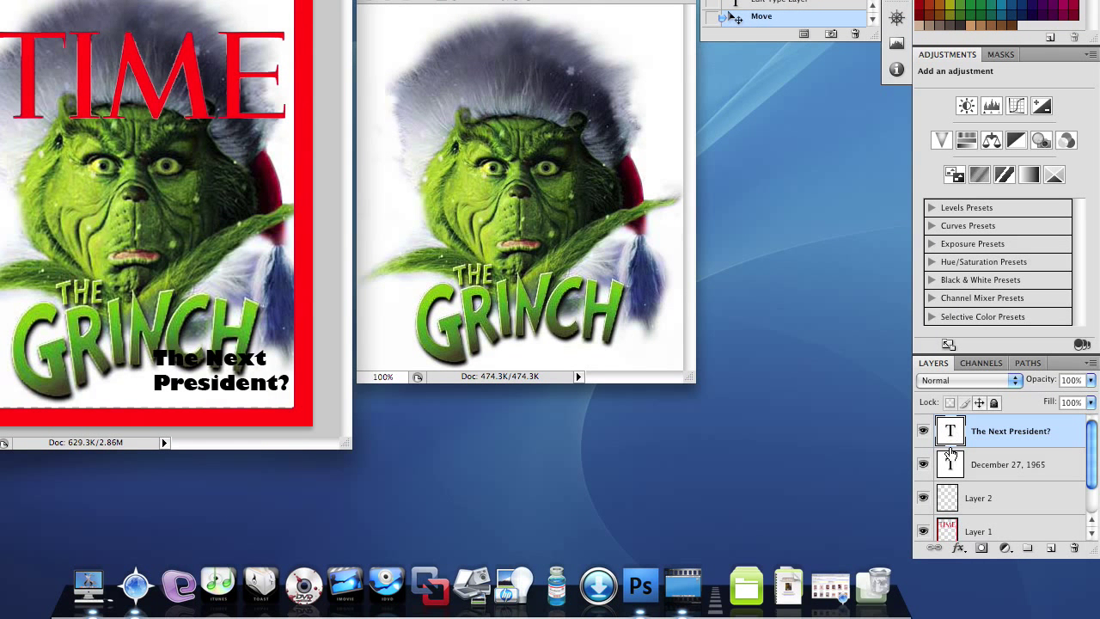
scroll(952, 477, down, 1)
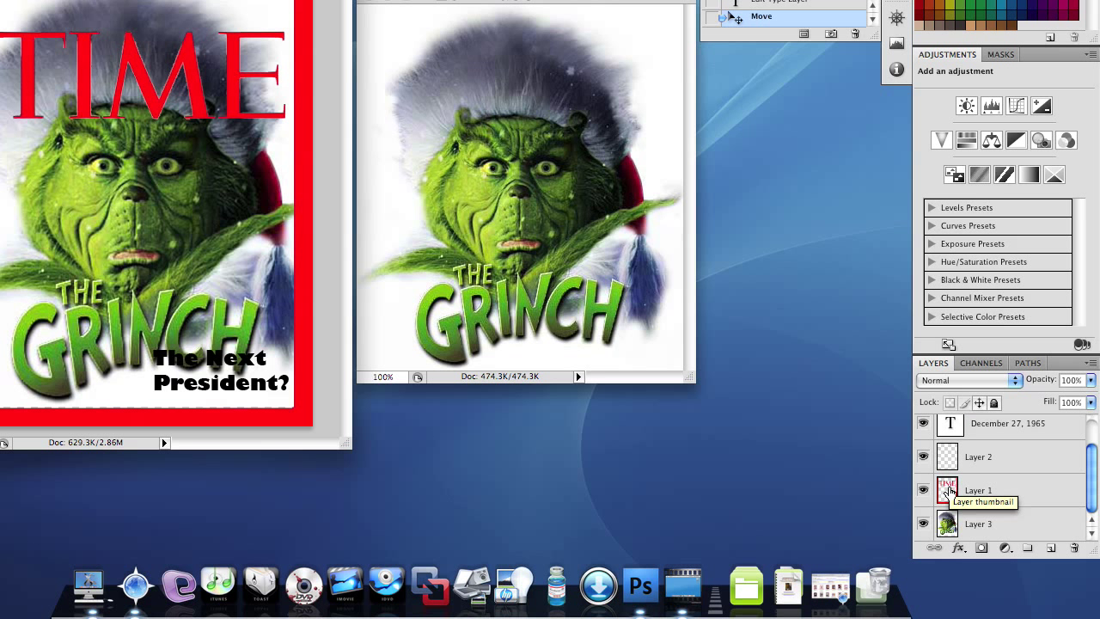
click(948, 491)
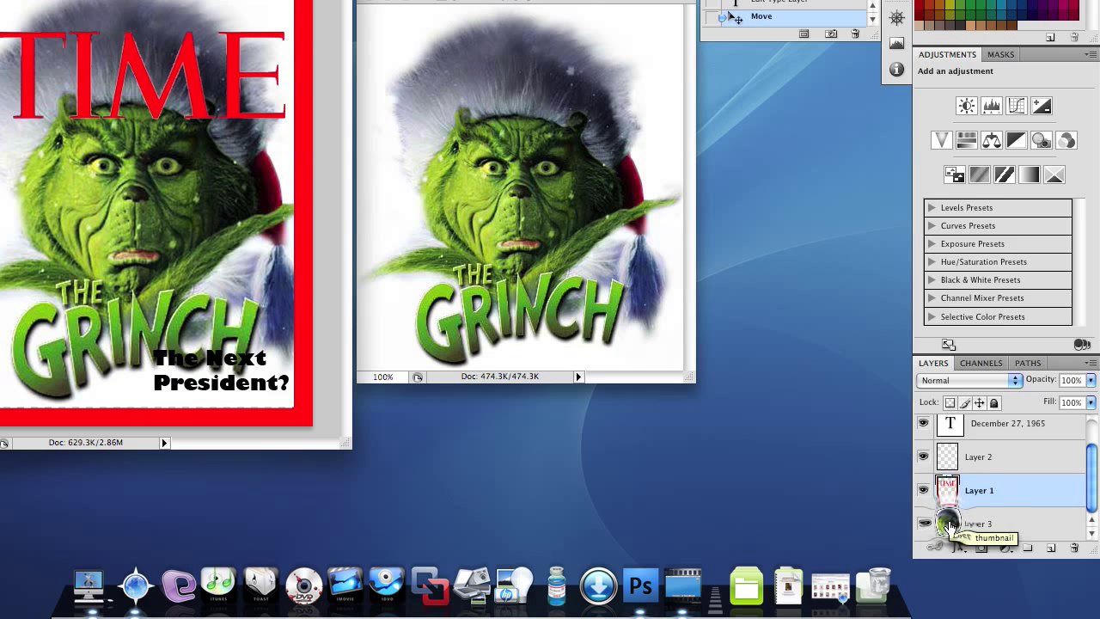
click(950, 524)
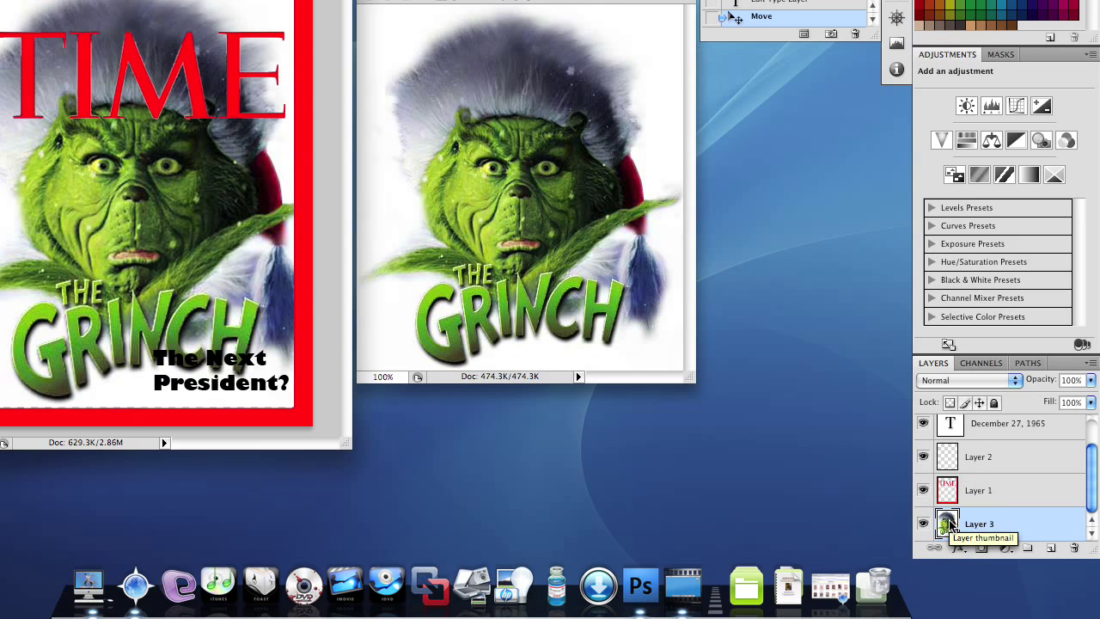